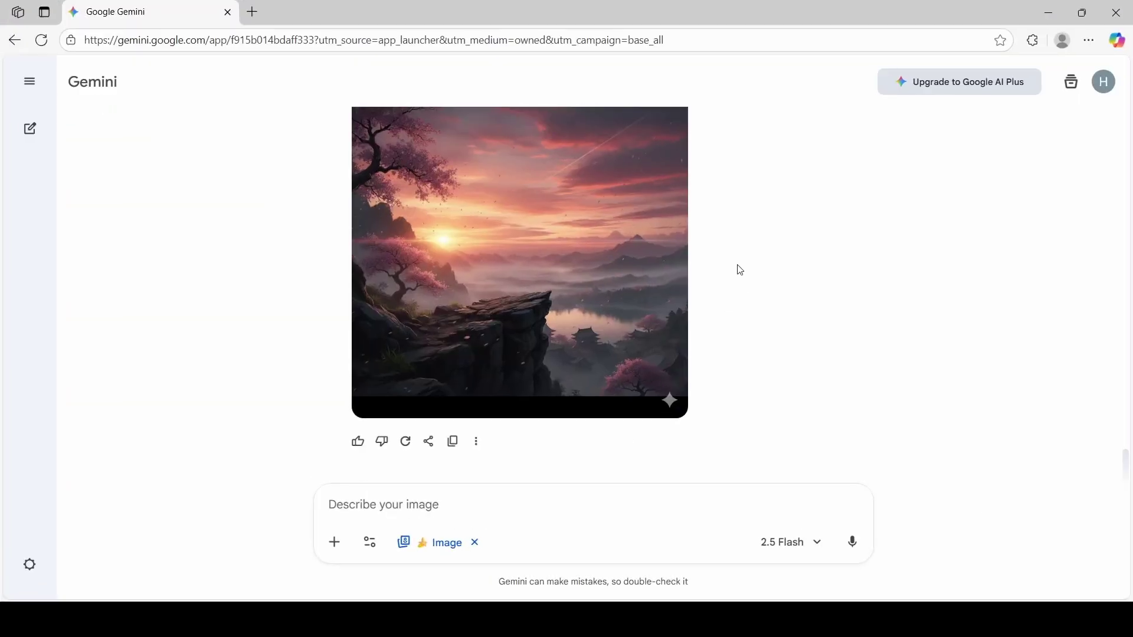
Step: Read through the samurai prompt notes, highlighting and clearing the remove-the-samurai passage
scroll(743, 275, "up", 15)
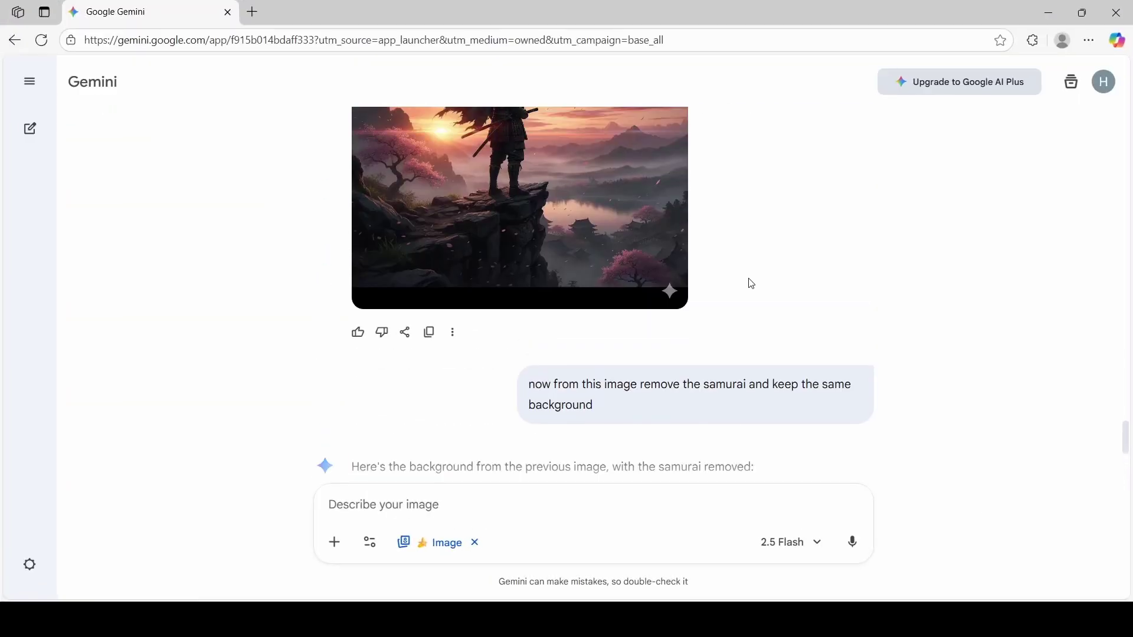
scroll(762, 266, "up", 2)
left_click_drag(767, 201, 527, 180)
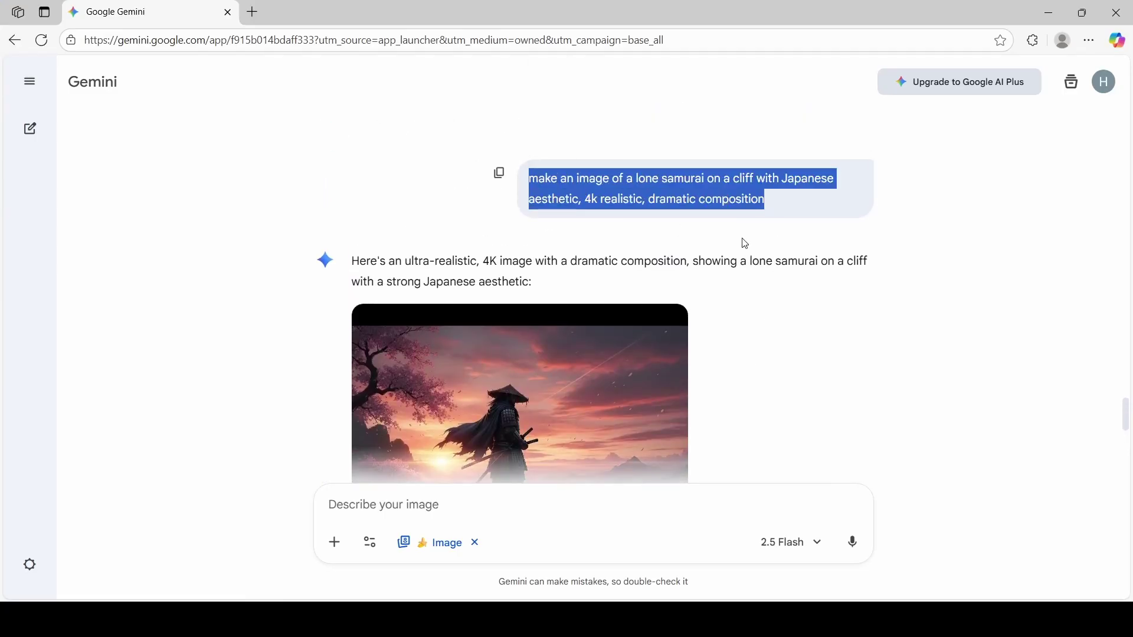
left_click(747, 259)
scroll(708, 290, "down", 3)
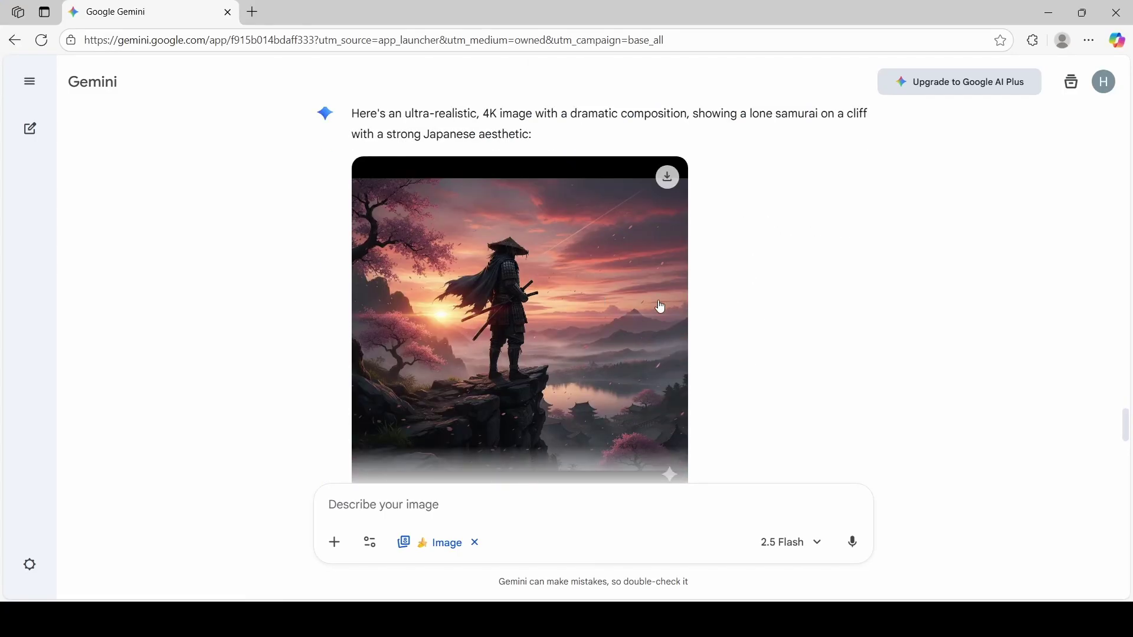
scroll(731, 306, "down", 6)
left_click_drag(617, 298, 499, 269)
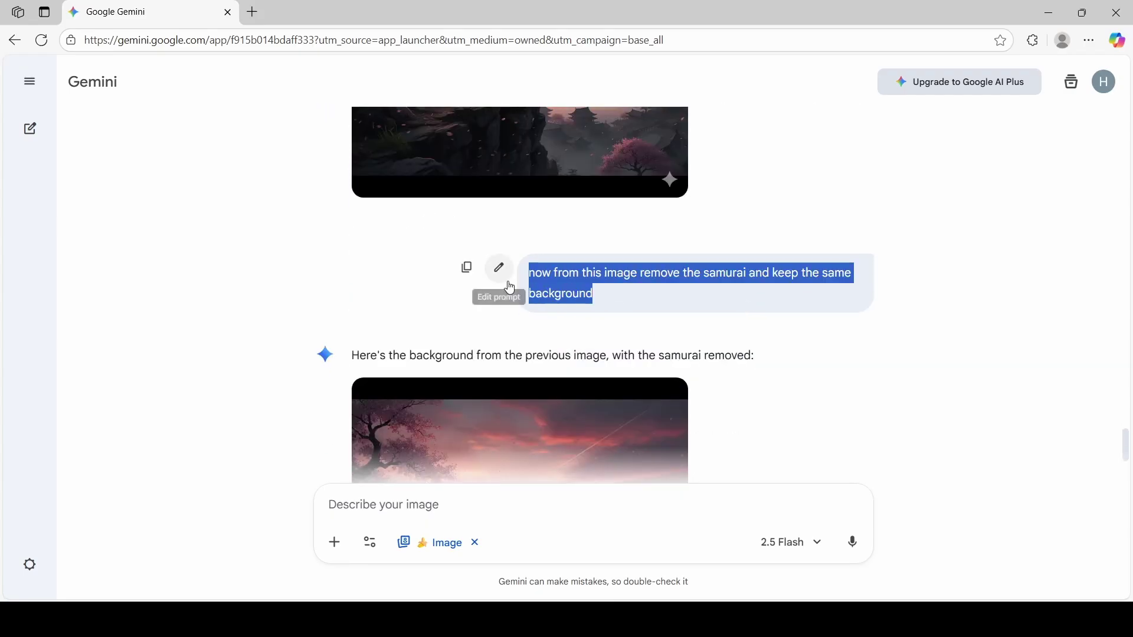
left_click(778, 307)
scroll(775, 341, "down", 3)
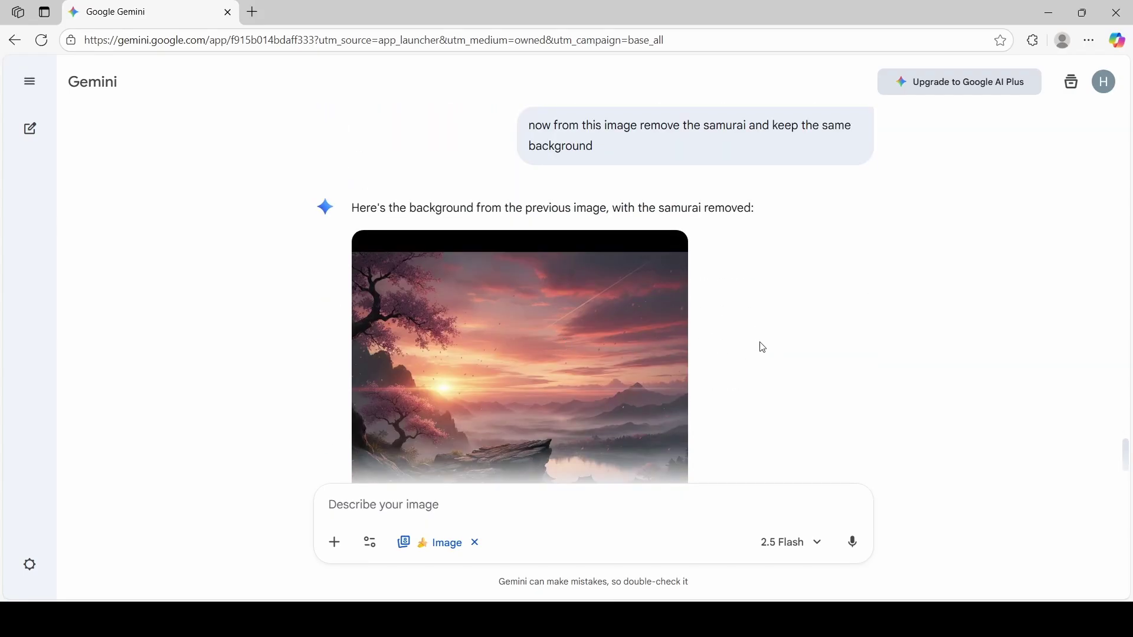
scroll(760, 347, "down", 3)
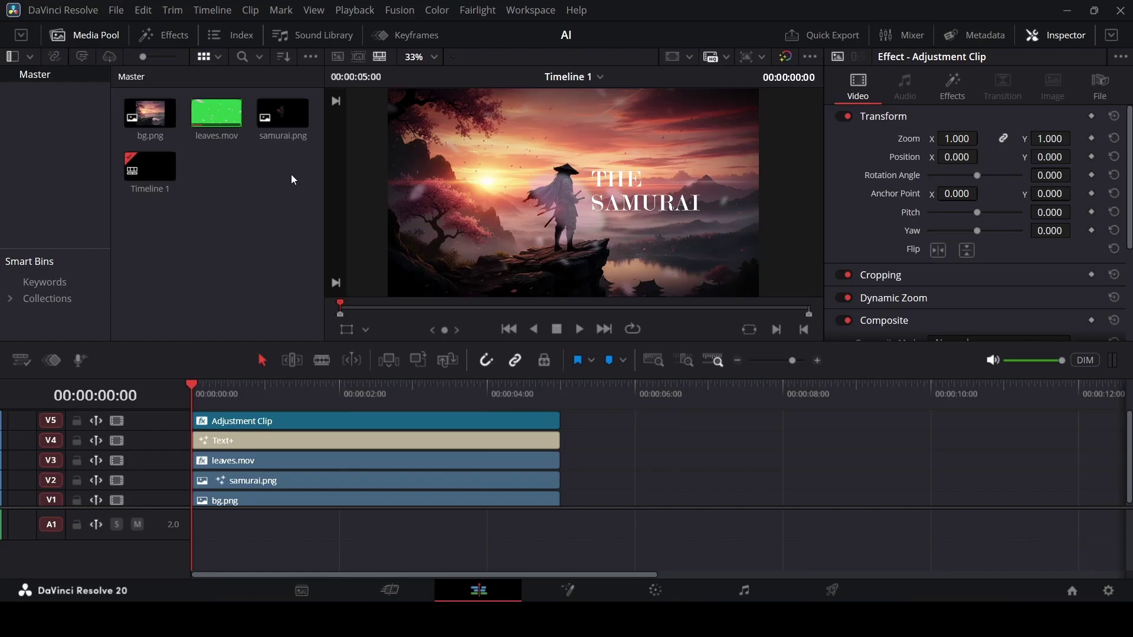
Step: Preview the leaves.mov green-screen clip, then zoom Timeline 1 out to show more time
left_click(213, 124)
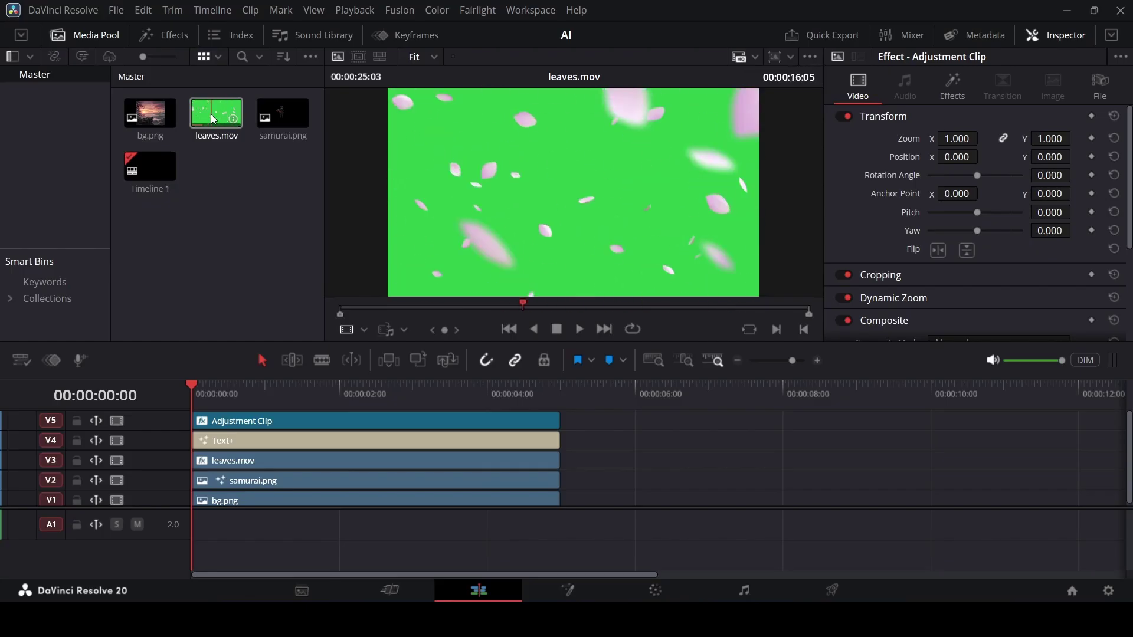
left_click(650, 455)
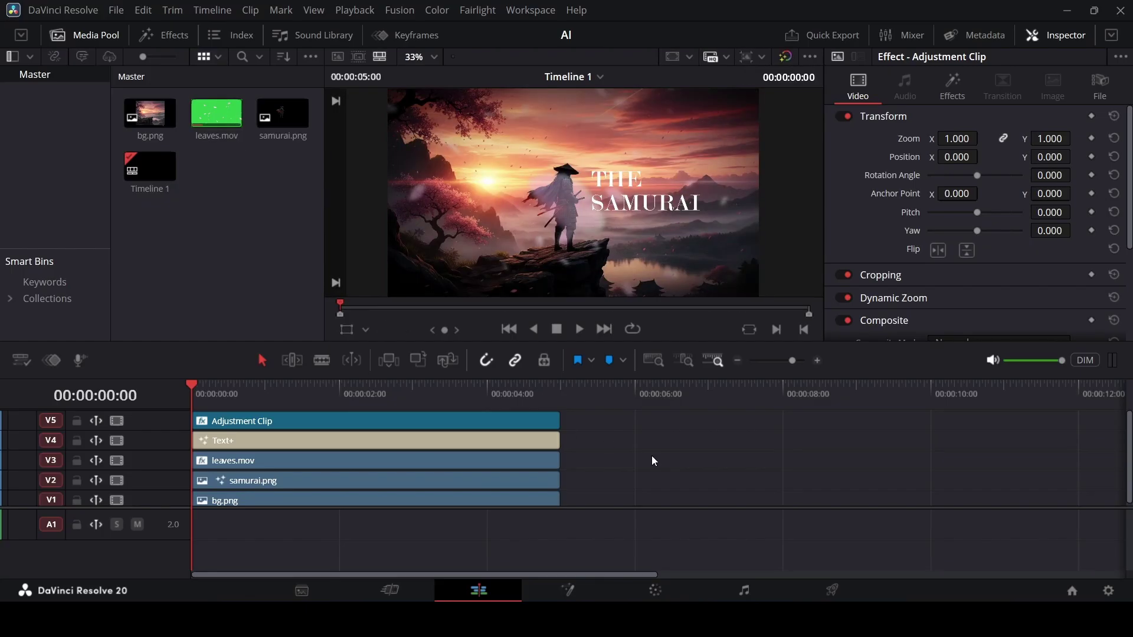
key("ctrl+minus")
key("ctrl+minus")
key("ctrl+minus")
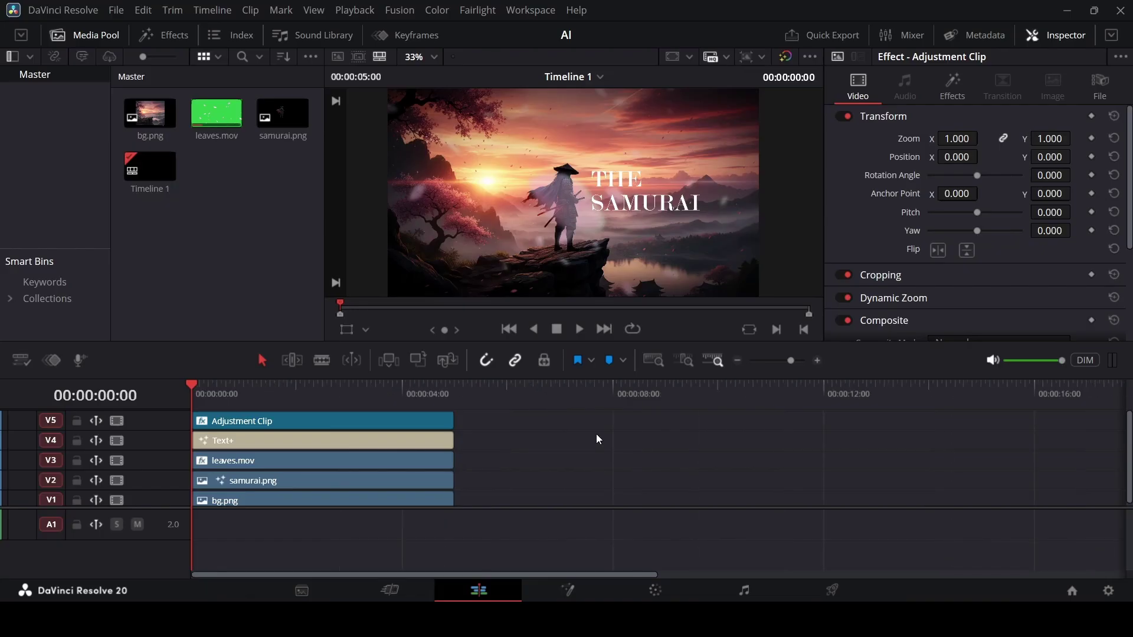
right_click(214, 199)
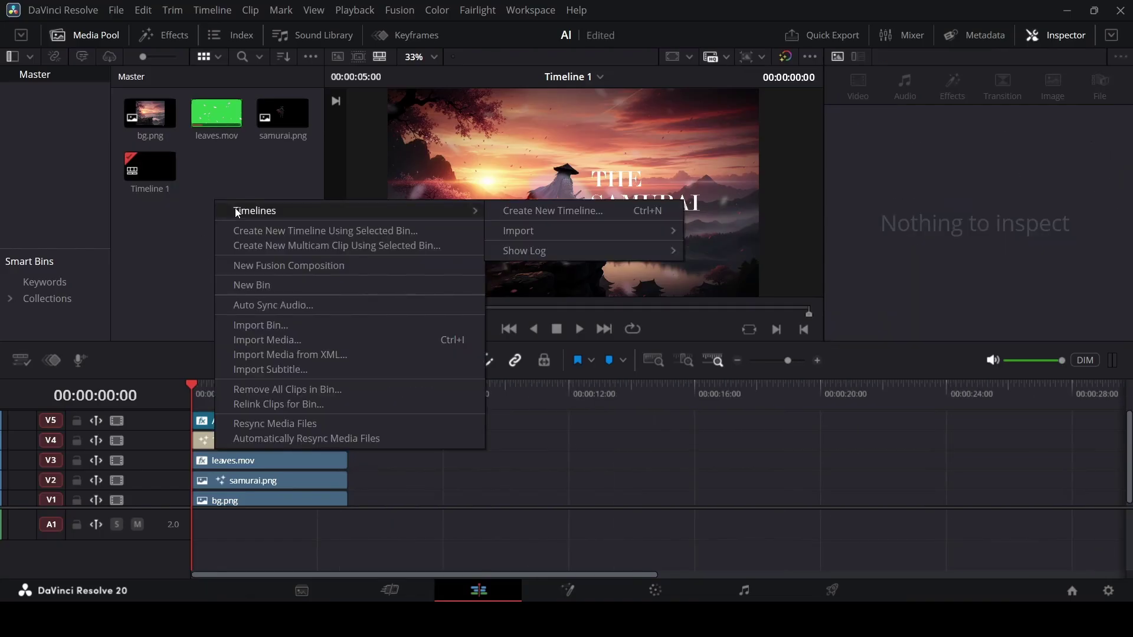
left_click(178, 229)
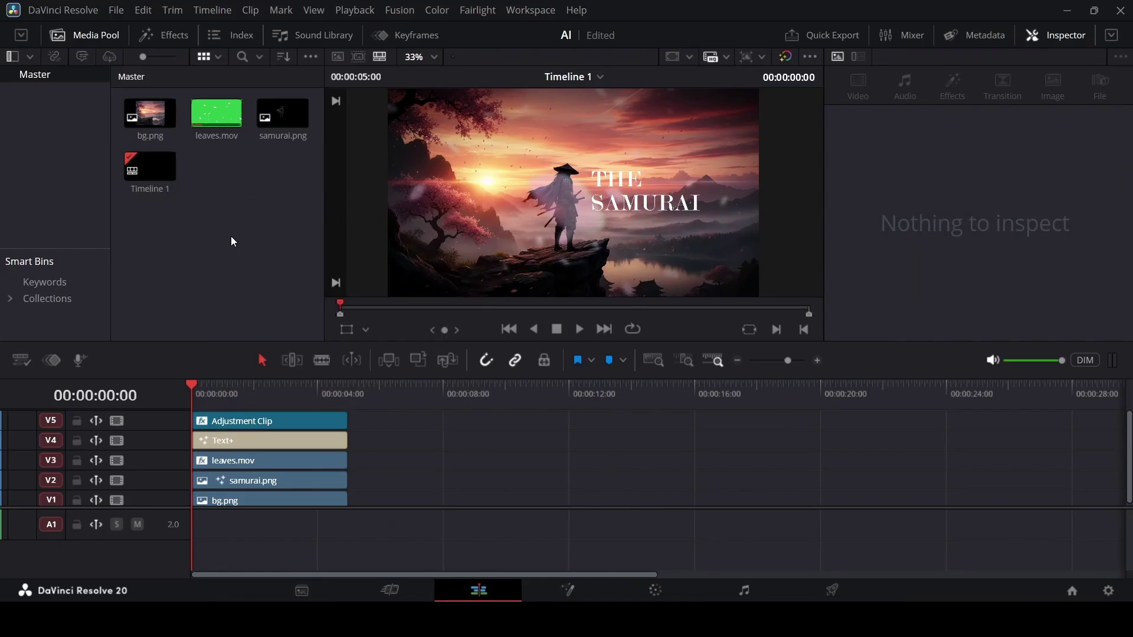
Step: Place bg.png at about 8 s with Zoom 1.960, and samurai.png above it at Position Y -154
left_click_drag(142, 113, 443, 500)
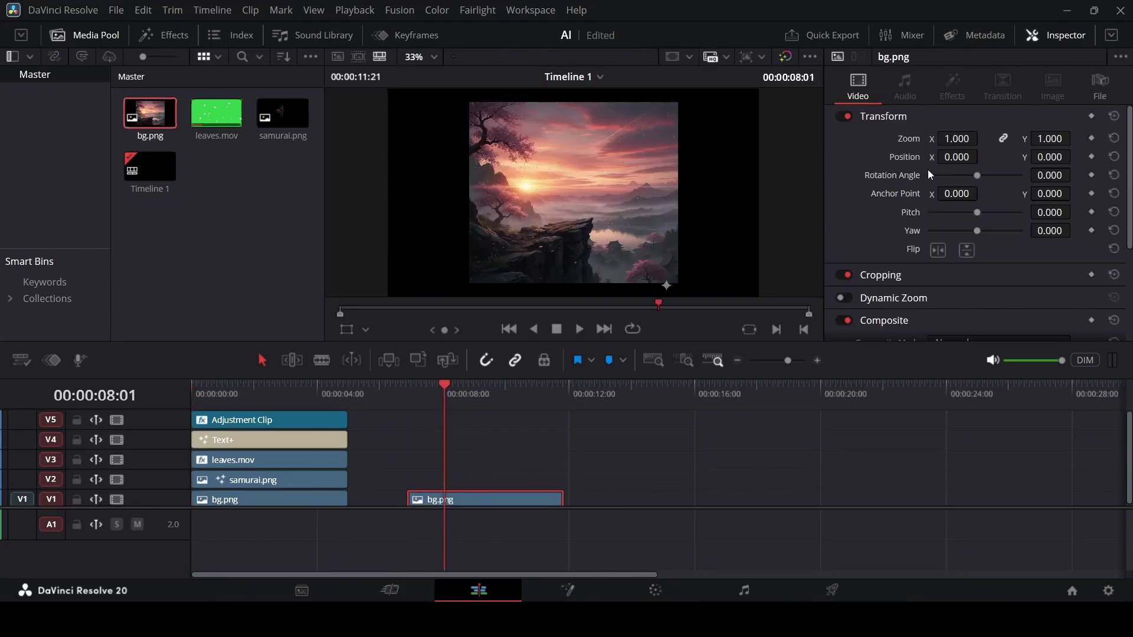
left_click_drag(958, 142, 982, 138)
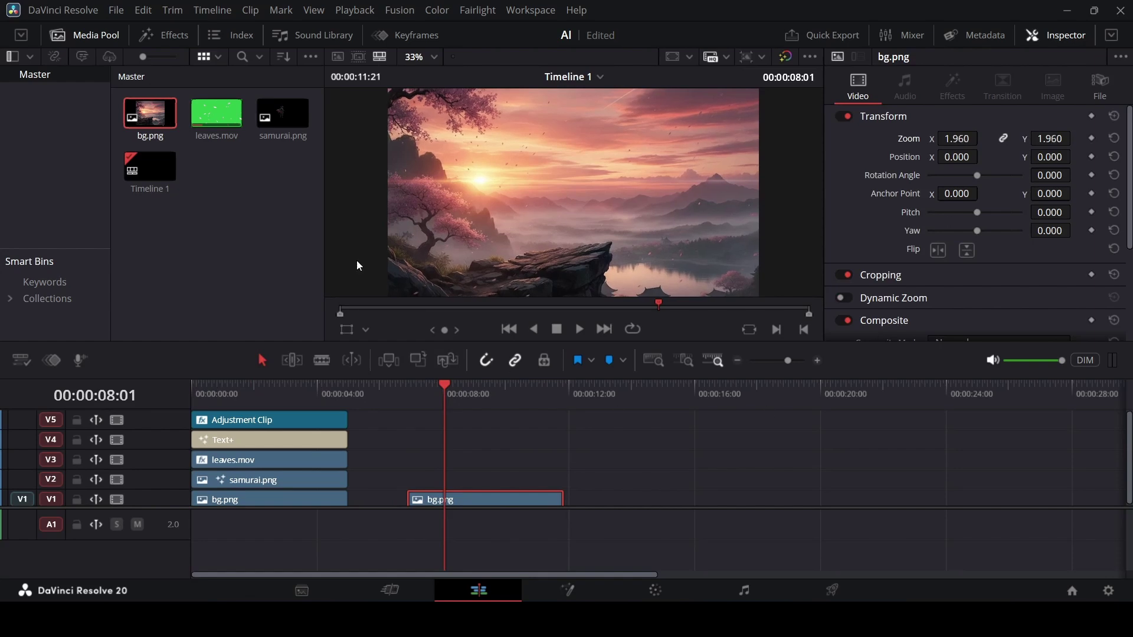
left_click_drag(282, 113, 511, 482)
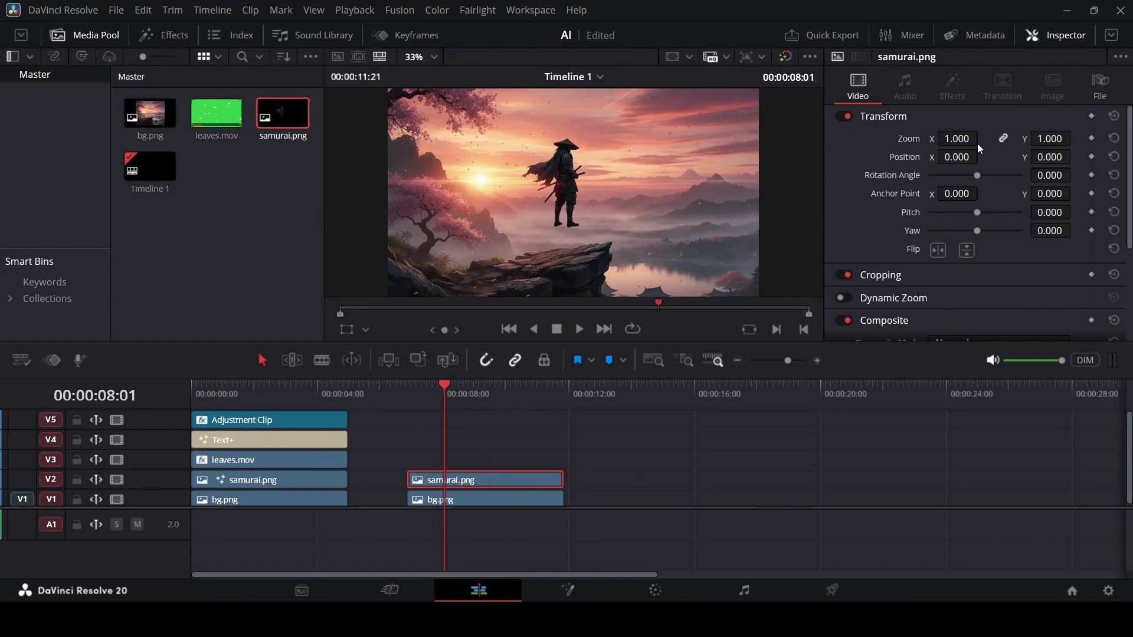
left_click_drag(1043, 158, 951, 158)
Step: Play back the new composite and park the playhead near 10 s
left_click(422, 396)
key("space")
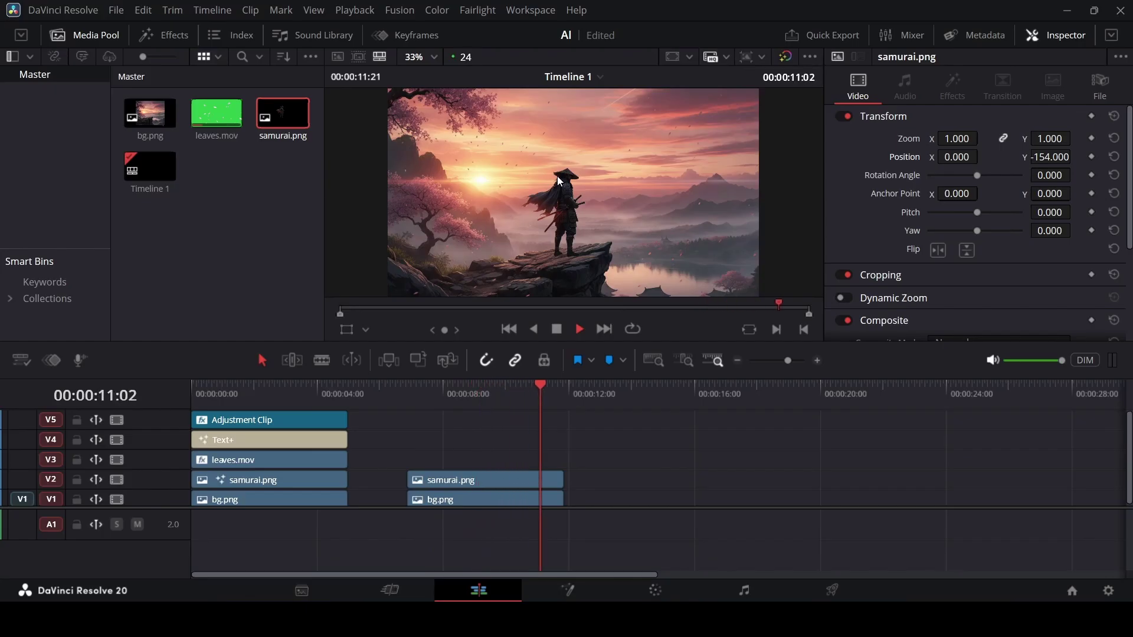
left_click(524, 405)
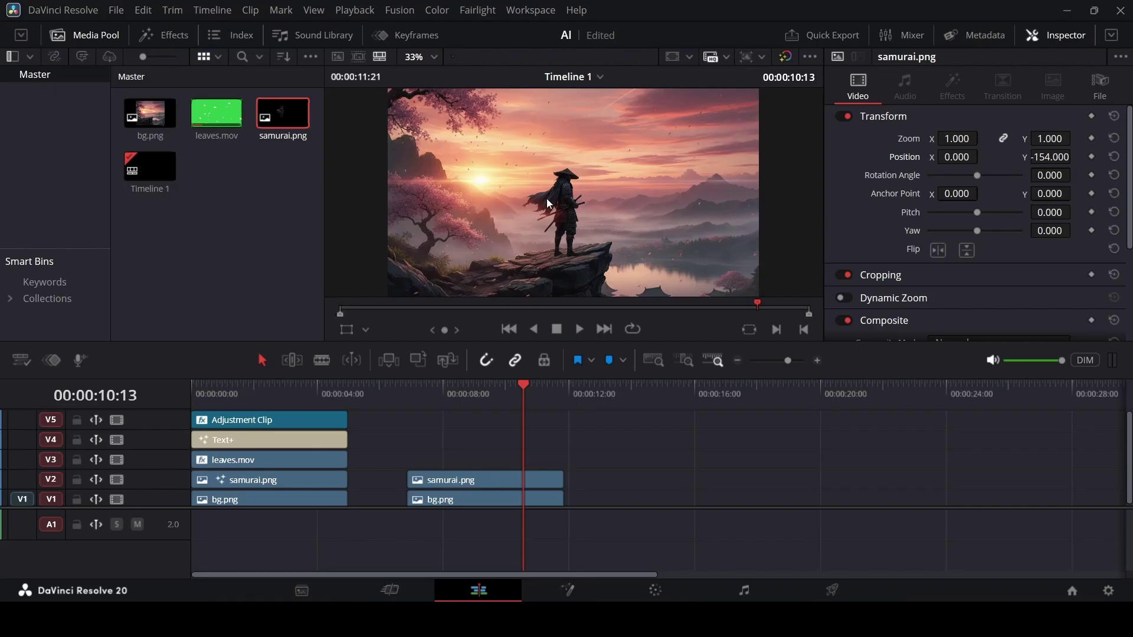
Step: Open the later samurai.png clip from V2 in the Fusion page
right_click(482, 485)
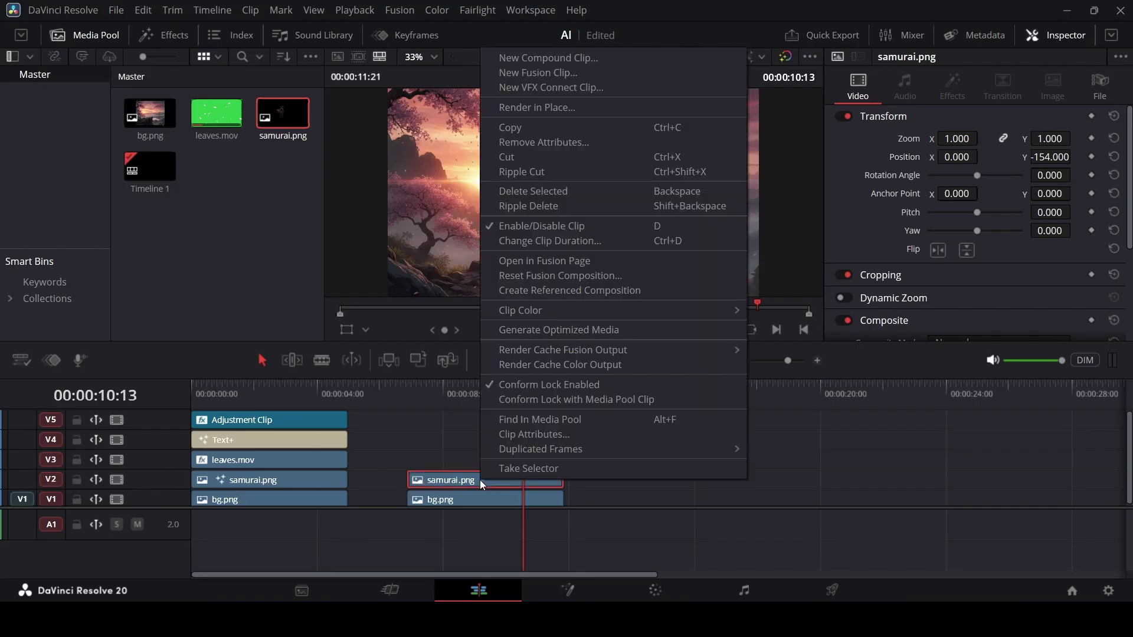
left_click(573, 264)
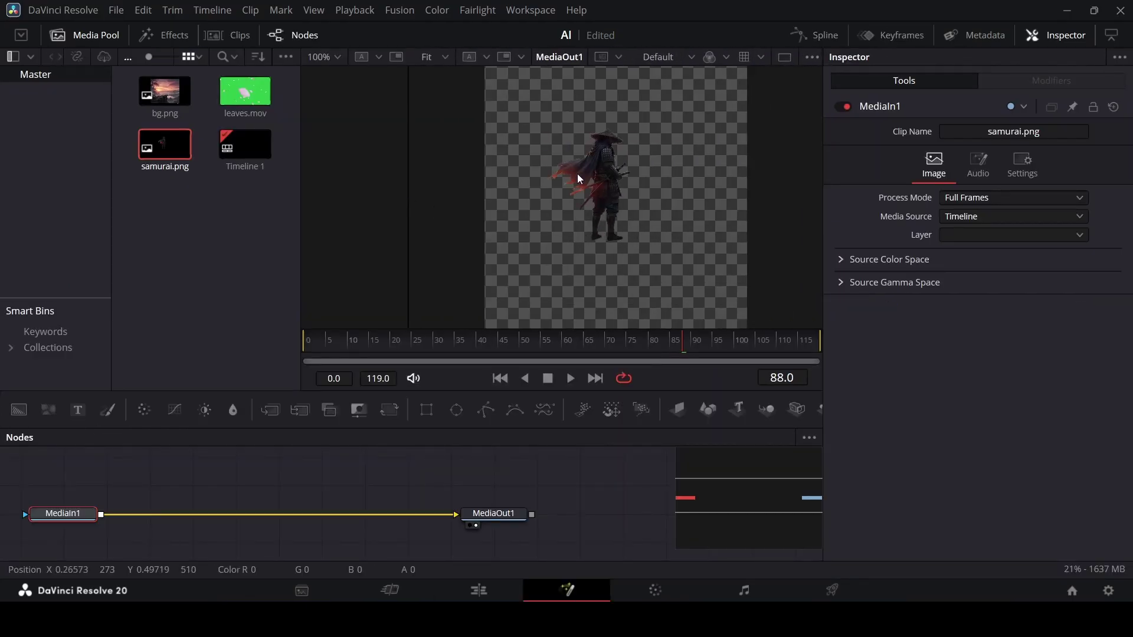
scroll(596, 171, "up", 3)
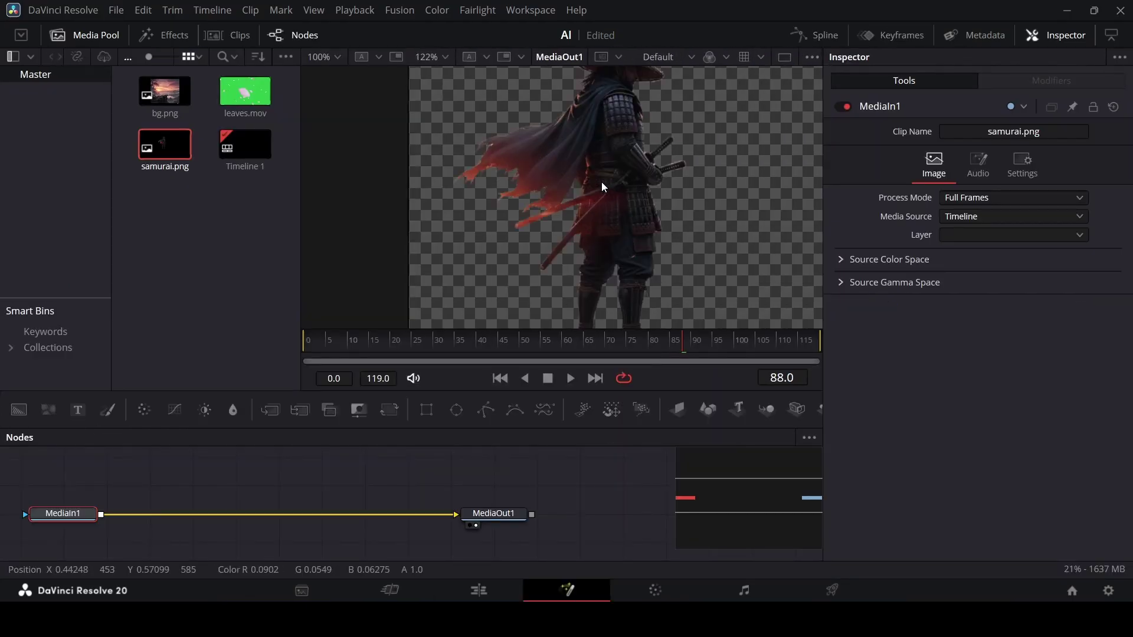
scroll(600, 182, "down", 2)
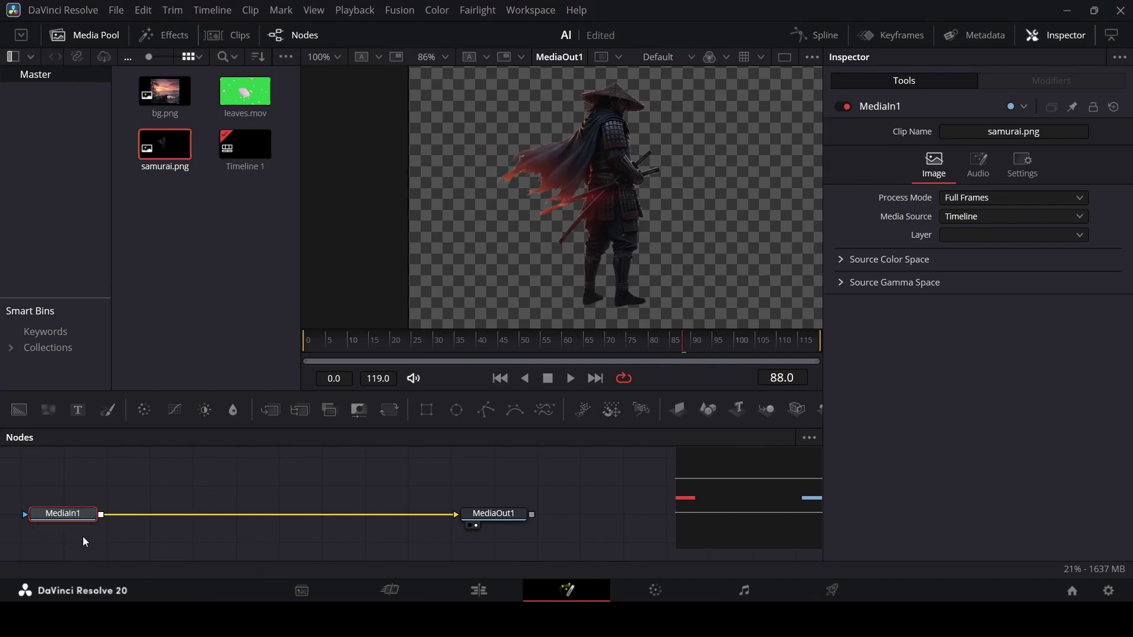
Step: Insert a Waviness node after MediaIn1 using the 'wav' tool search, leaving it between MediaIn1 and MediaOut1
left_click(72, 519)
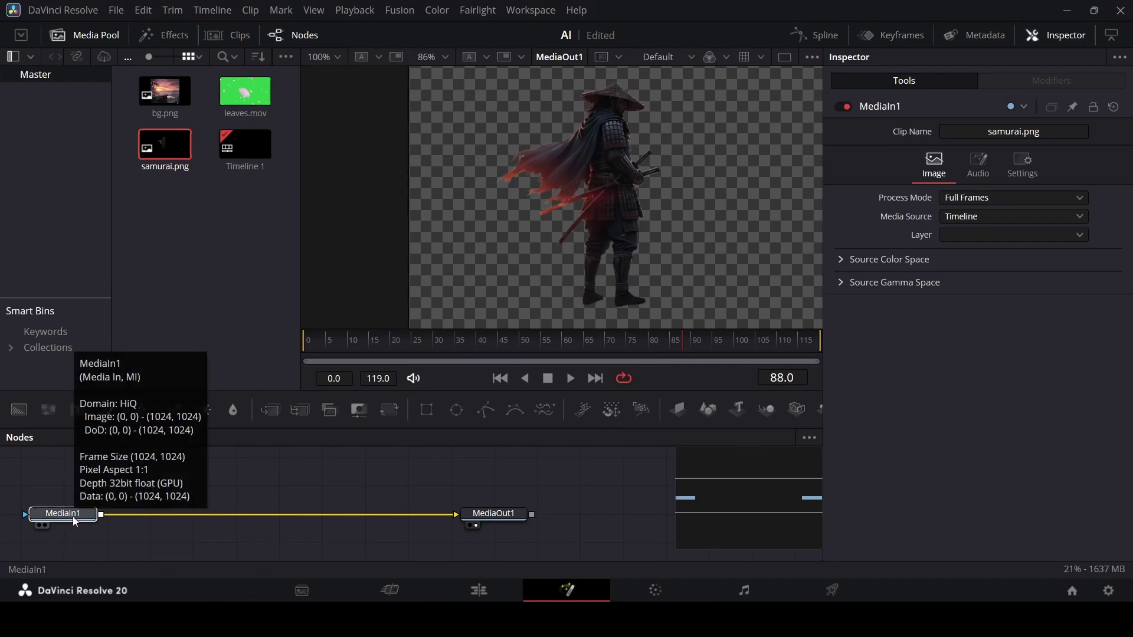
key("shift+space")
type("wa")
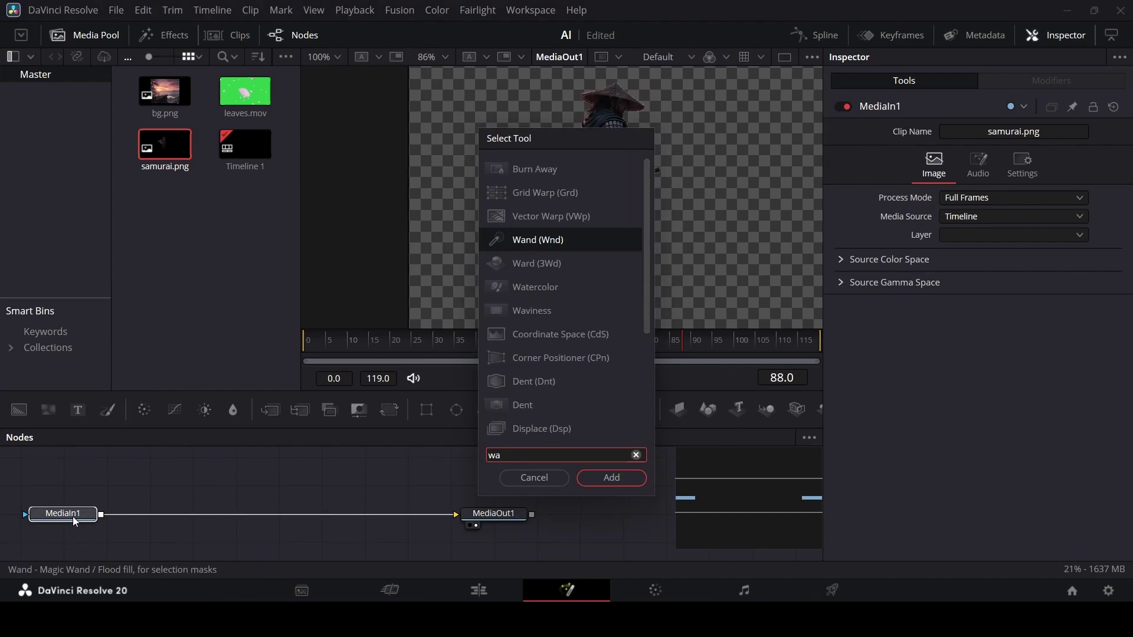
type("v")
key("Return")
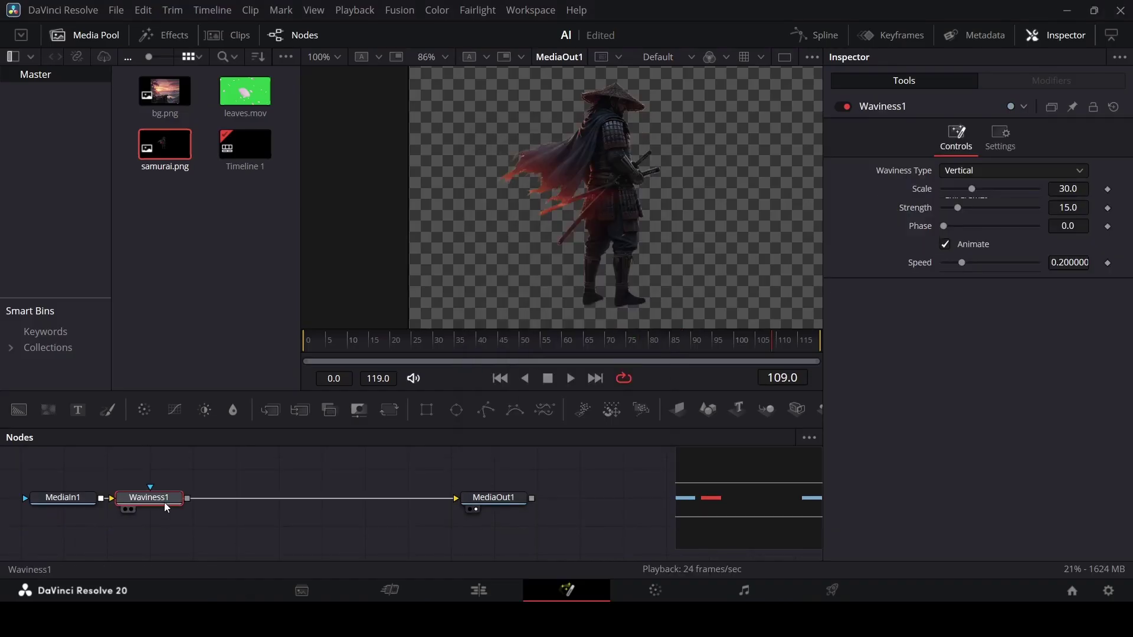
left_click_drag(151, 498, 280, 525)
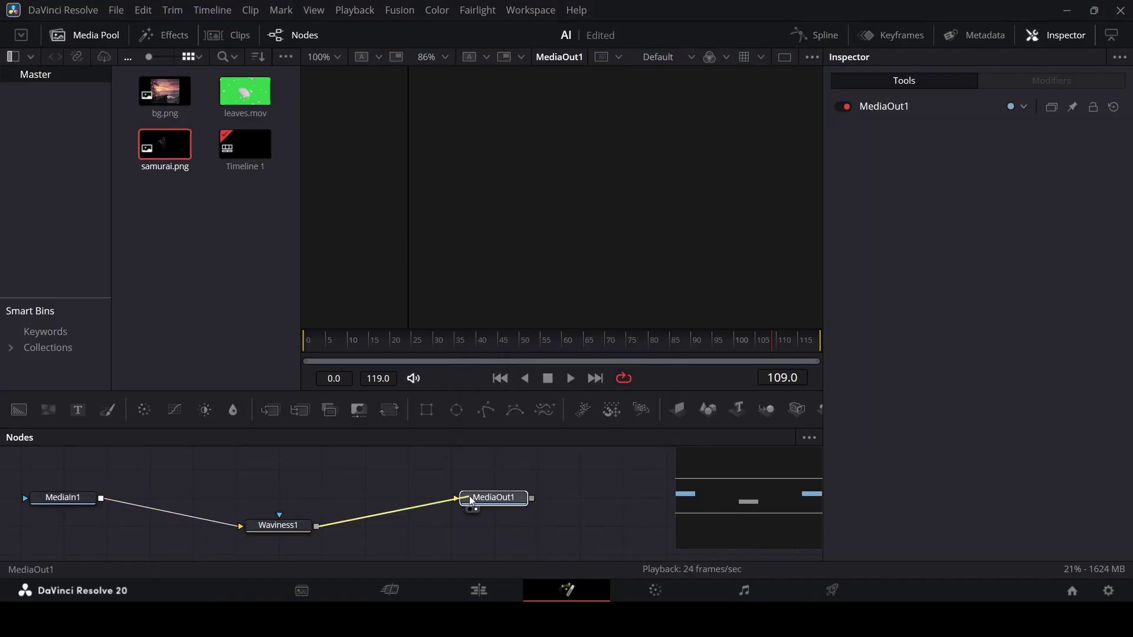
key("ctrl+z")
key("space")
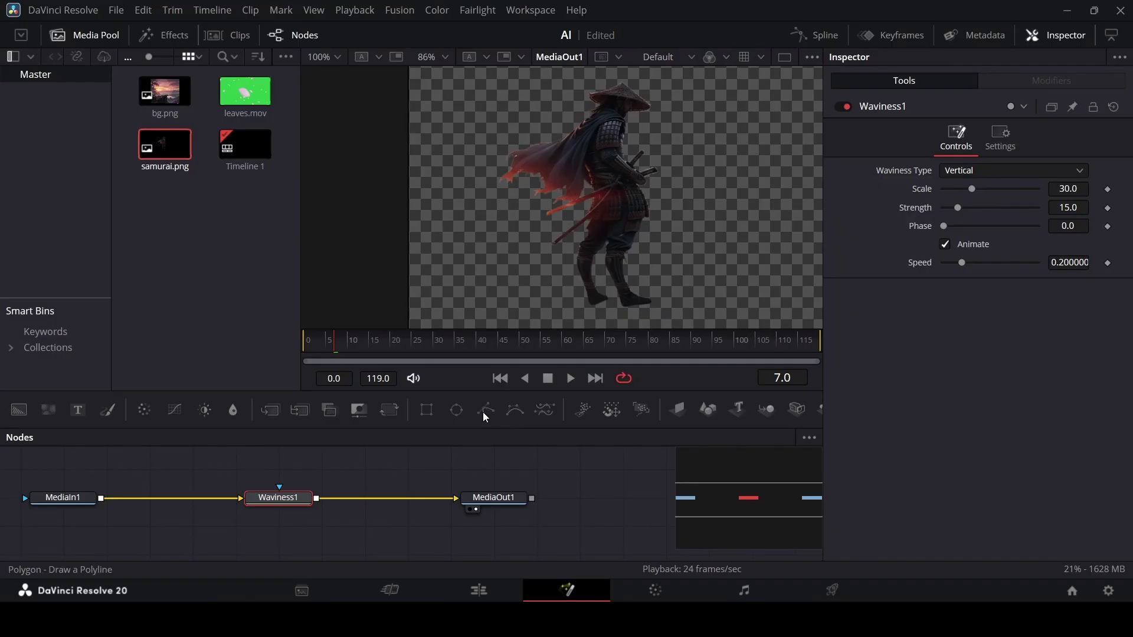
Step: Connect a Polygon1 mask to Waviness1 and place the first outline points on the cape
left_click_drag(485, 422, 273, 477)
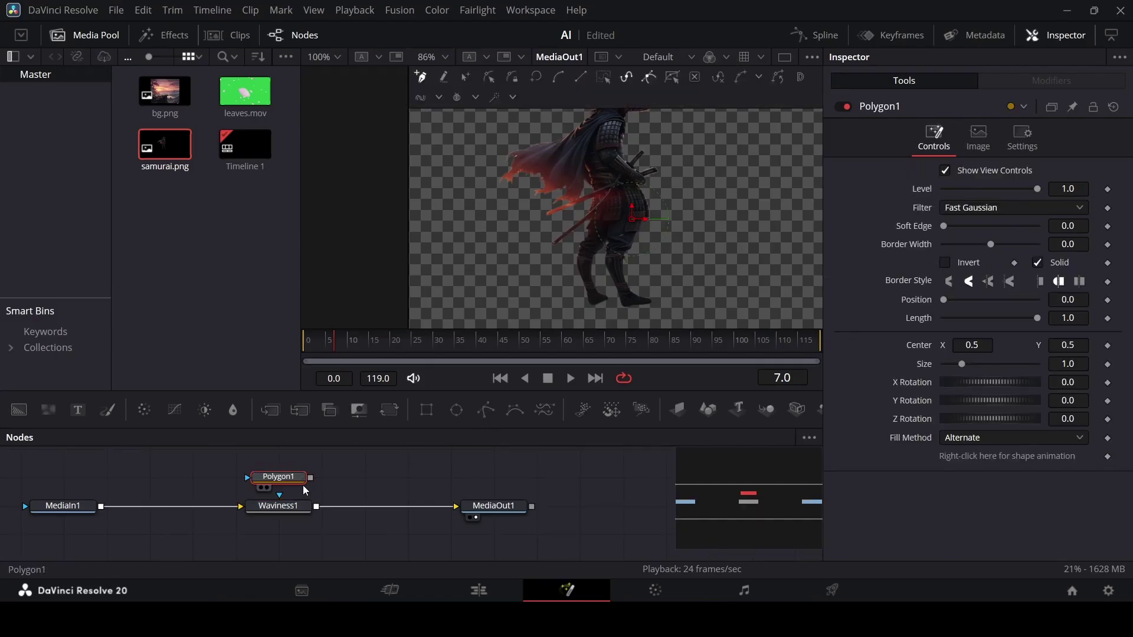
left_click_drag(310, 477, 291, 517)
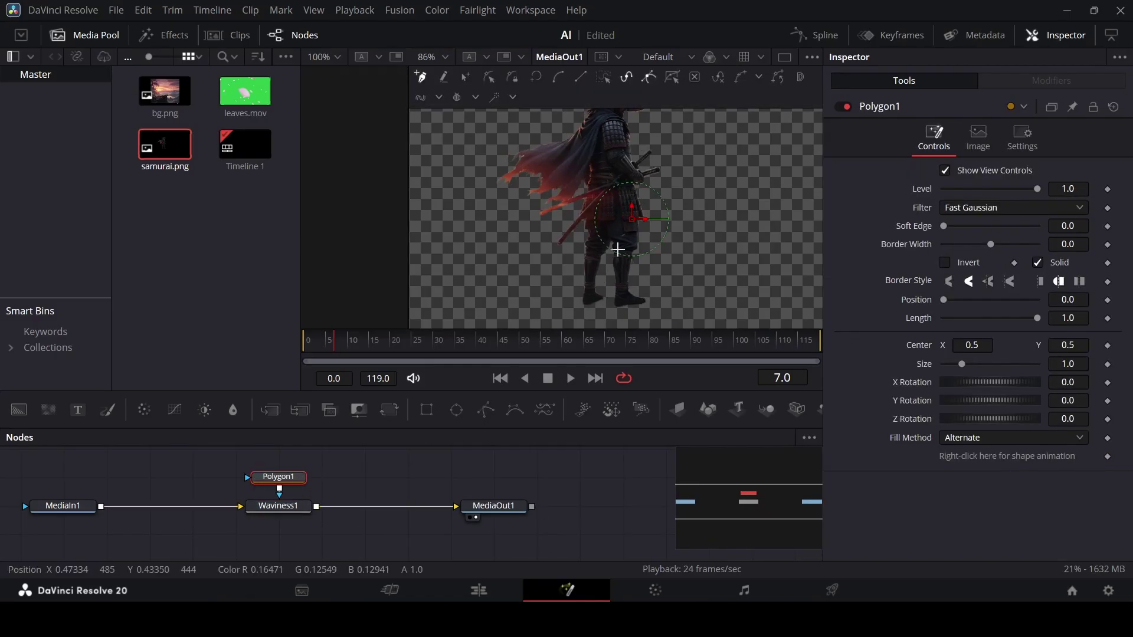
scroll(615, 248, "up", 4)
scroll(577, 281, "up", 4)
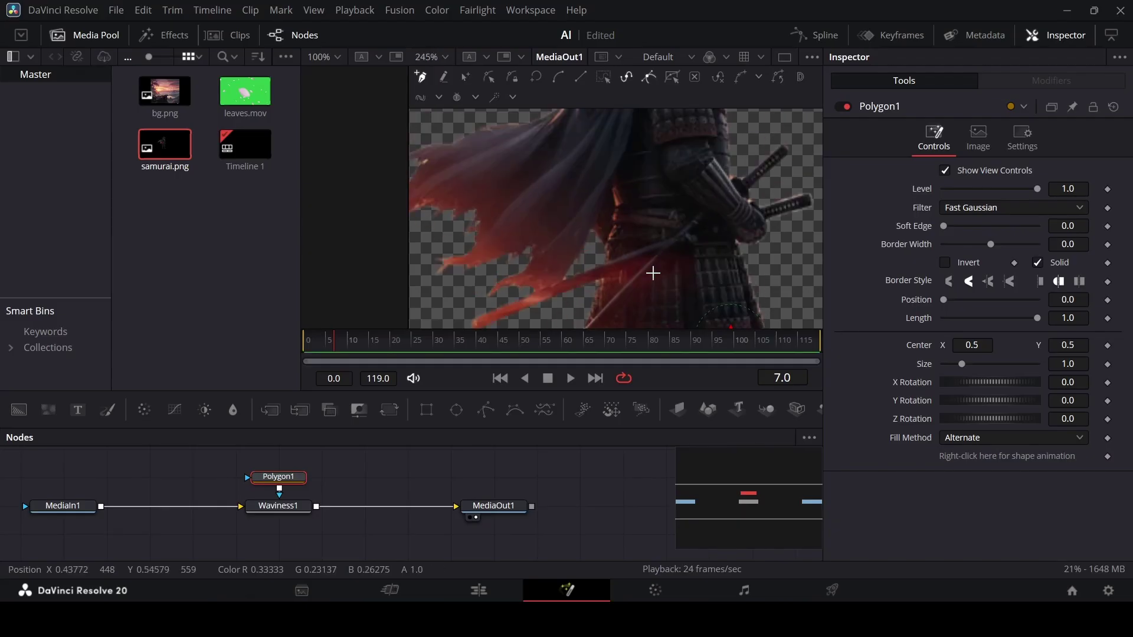
scroll(511, 273, "up", 10)
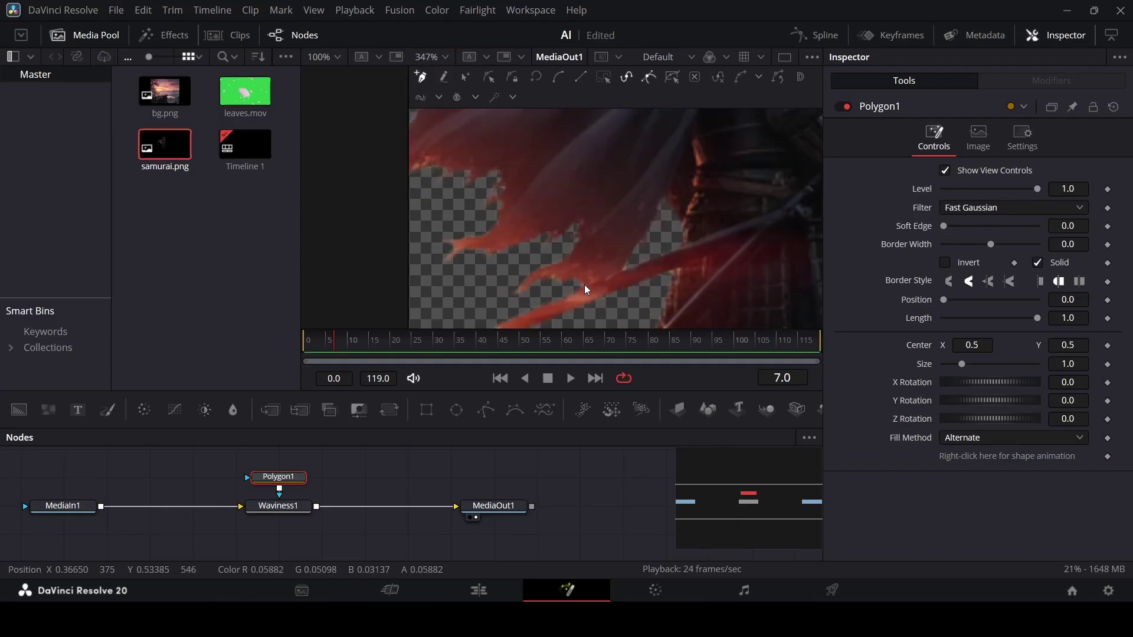
left_click(571, 293)
left_click(640, 268)
left_click(617, 276)
left_click(695, 238)
left_click(722, 223)
Step: Extend the mask outline up the cape's edge, nudging the last point slightly left
scroll(713, 256, "up", 3)
left_click(699, 232)
scroll(708, 232, "up", 3)
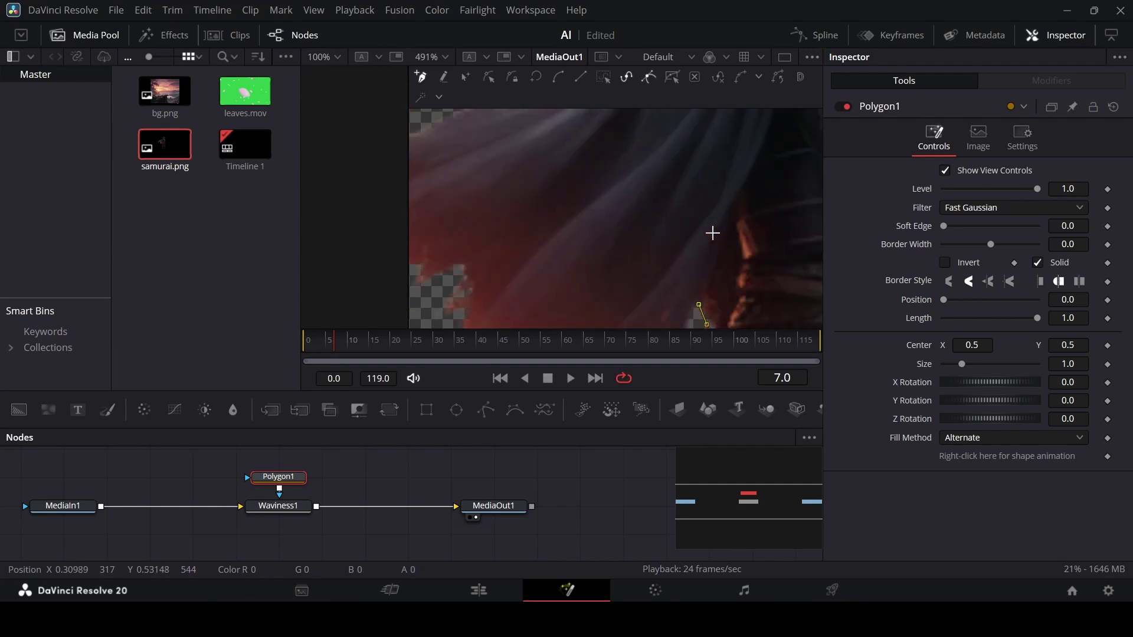
left_click(721, 243)
left_click(731, 214)
scroll(766, 159, "down", 3)
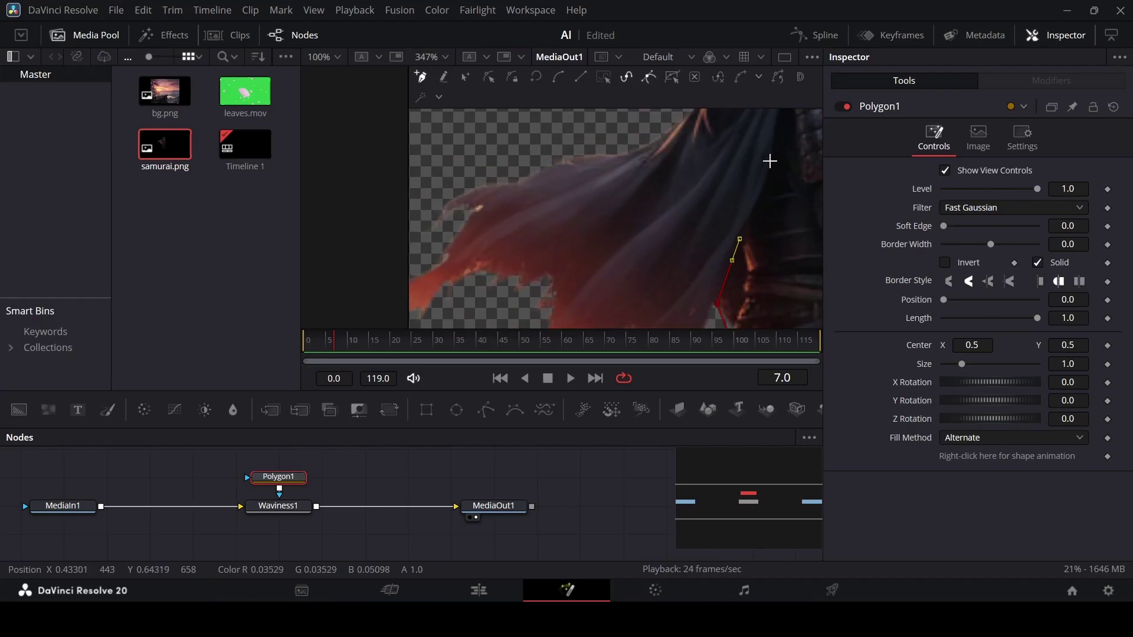
scroll(778, 171, "up", 2)
left_click(783, 213)
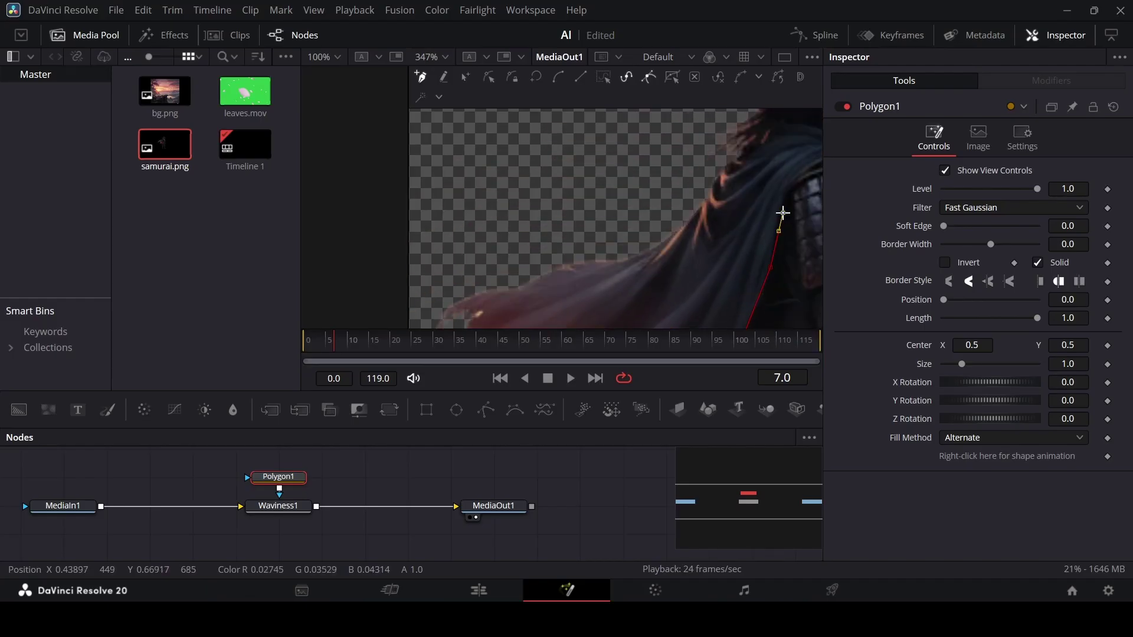
left_click(757, 196)
scroll(768, 192, "down", 2)
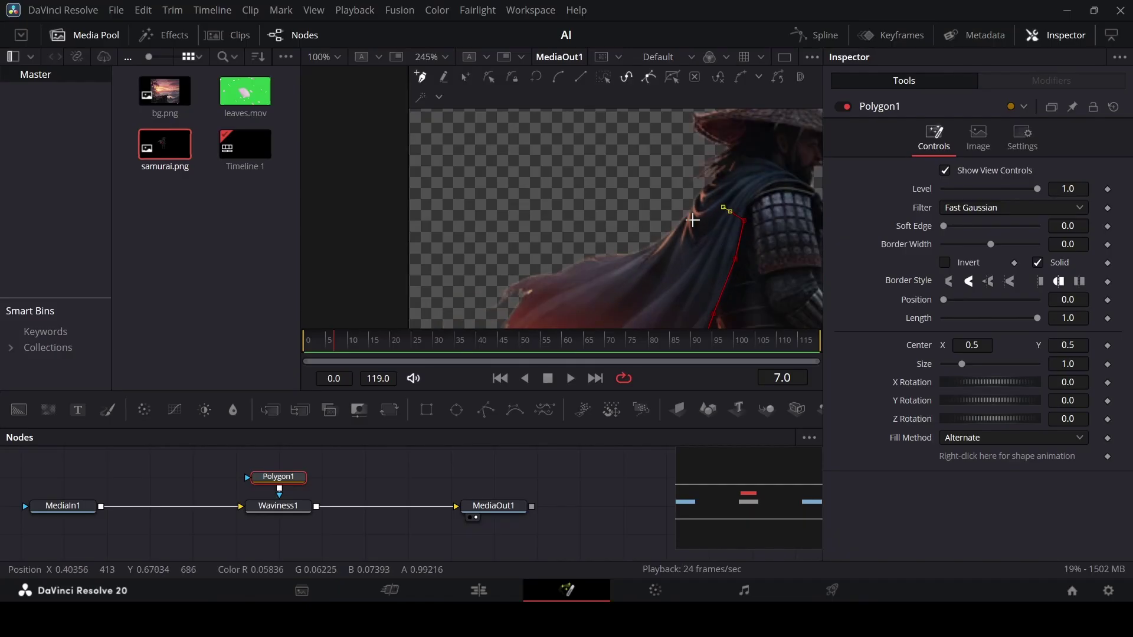
left_click(706, 226)
scroll(688, 225, "up", 2)
left_click_drag(707, 203, 700, 201)
Step: Wrap the outline around the cape tip to close it, and play to preview the mask
scroll(747, 215, "down", 2)
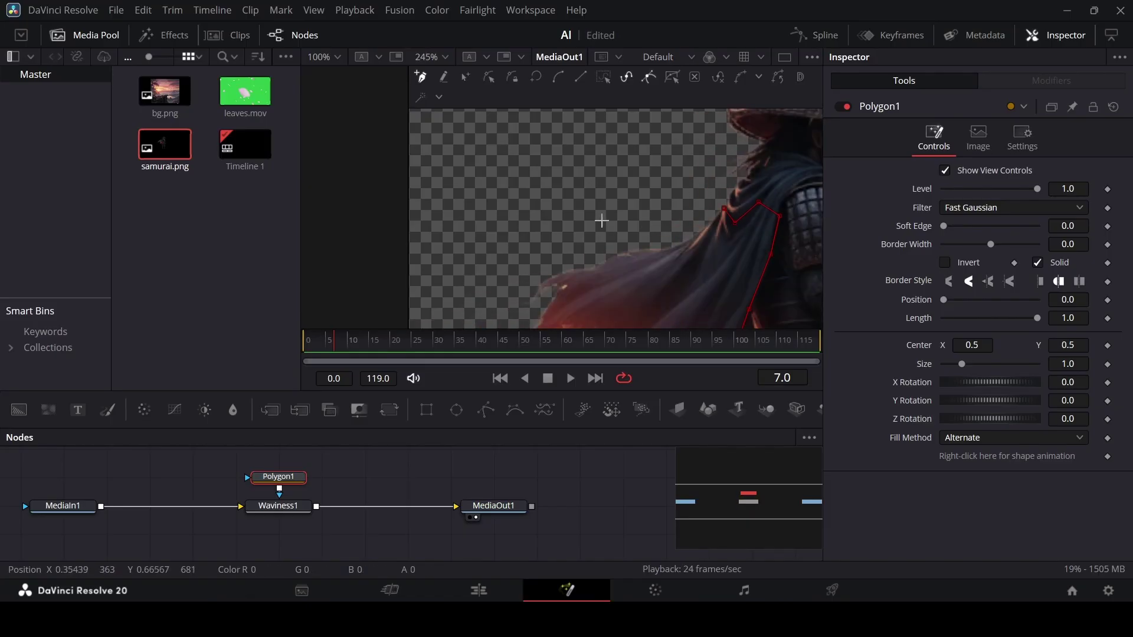
scroll(660, 252, "down", 1)
left_click(598, 266)
left_click(587, 278)
scroll(613, 266, "down", 1)
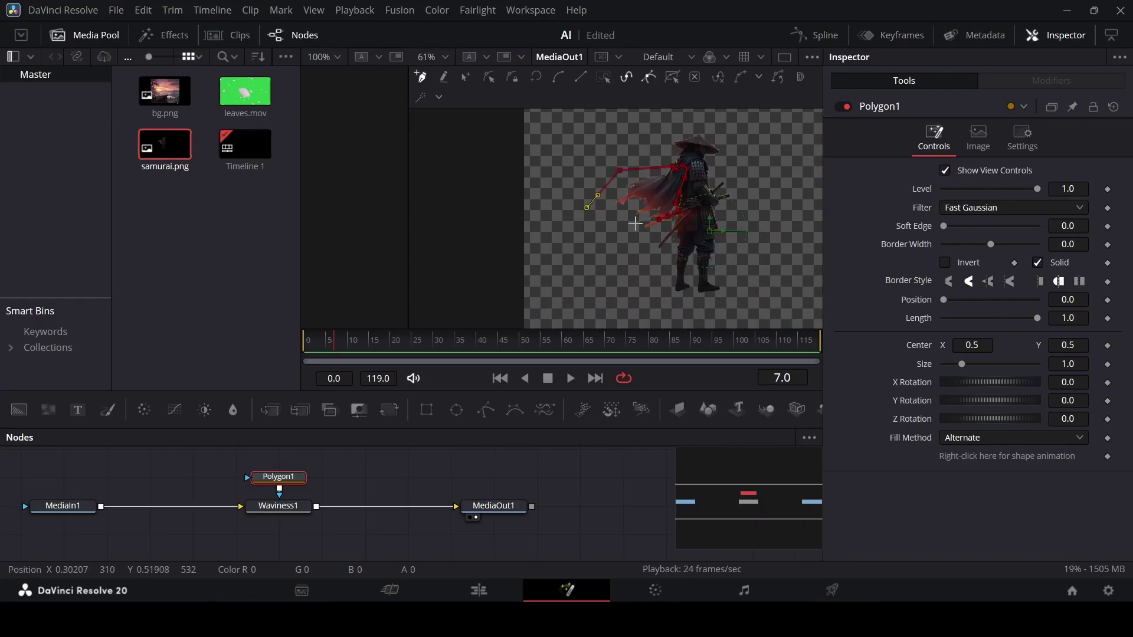
scroll(656, 228, "up", 2)
scroll(665, 234, "up", 1)
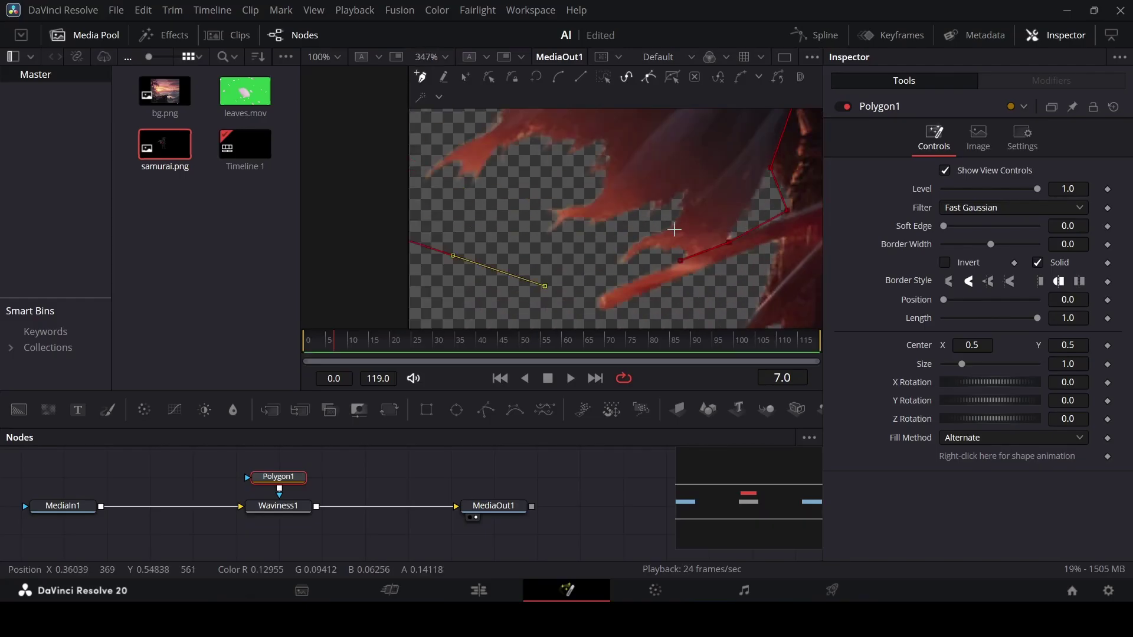
scroll(620, 235, "down", 4)
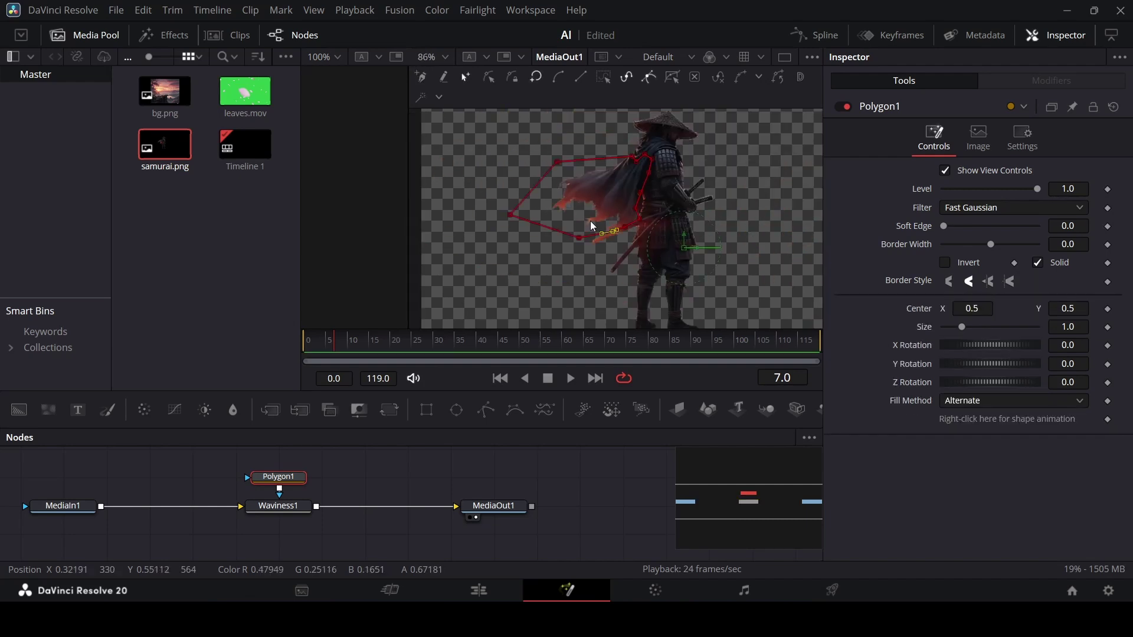
key("space")
scroll(611, 177, "up", 1)
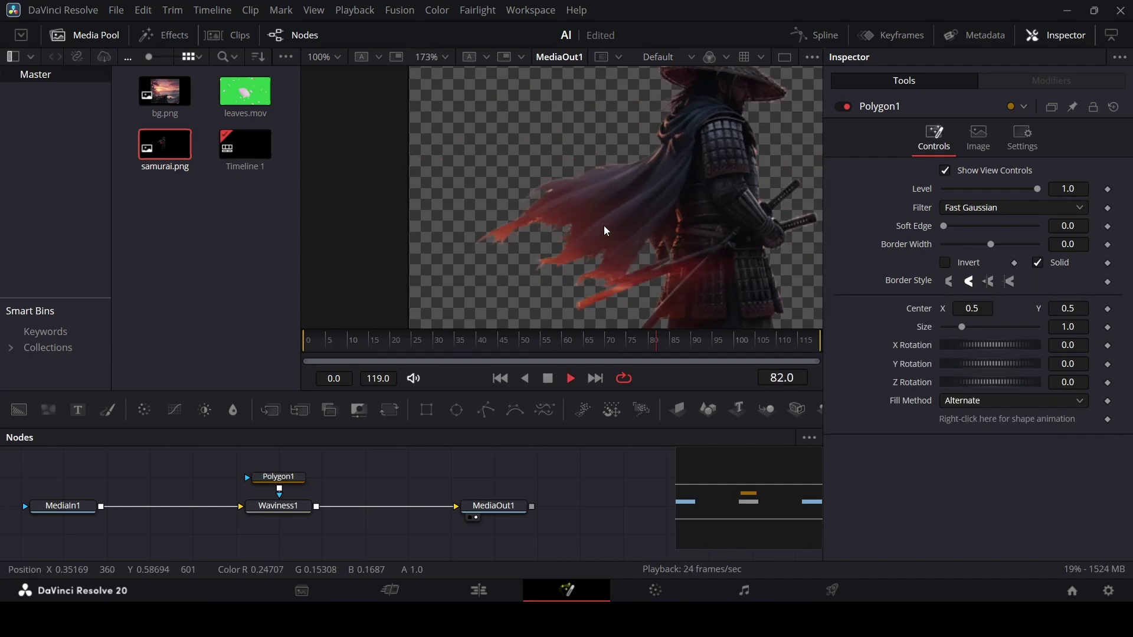
Step: Switch Waviness1's Waviness Type to Horizontal and preview it in playback
key("space")
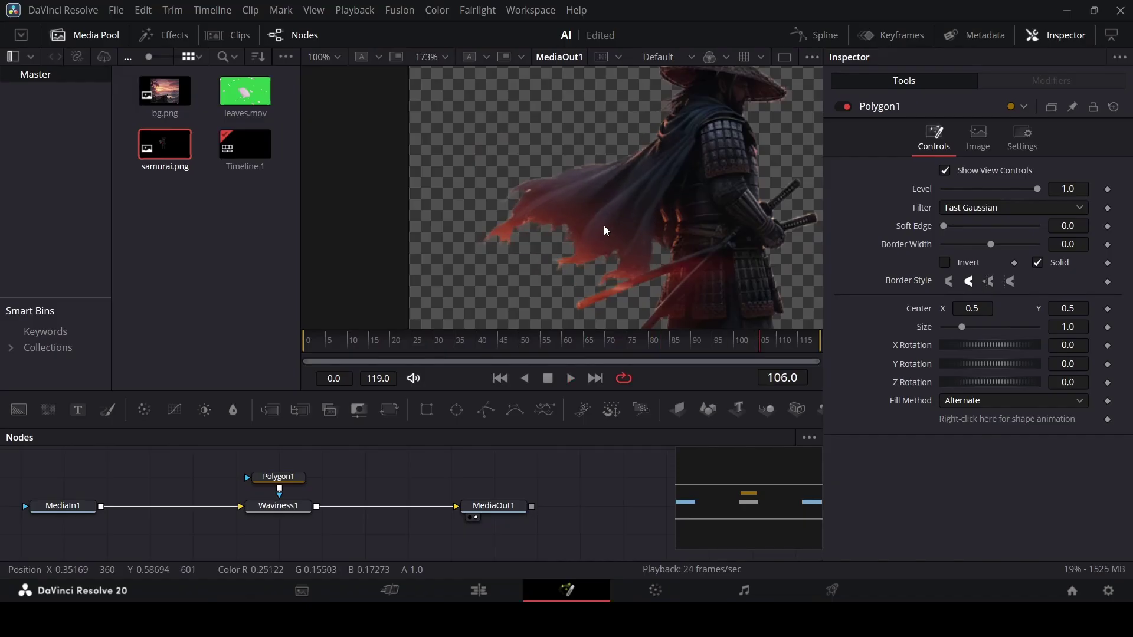
left_click(295, 507)
left_click(989, 175)
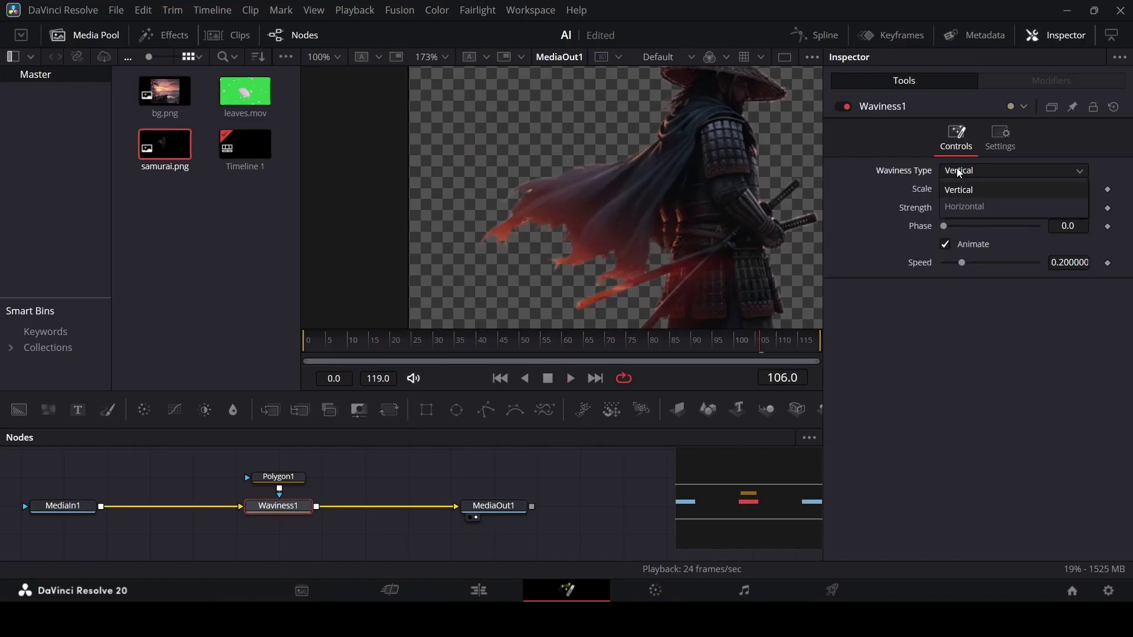
left_click(982, 207)
key("space")
Step: Set the waviness Scale to 30 and Strength to 1.1, then play back the waving cape
left_click(1068, 189)
type("5.5")
key("Return")
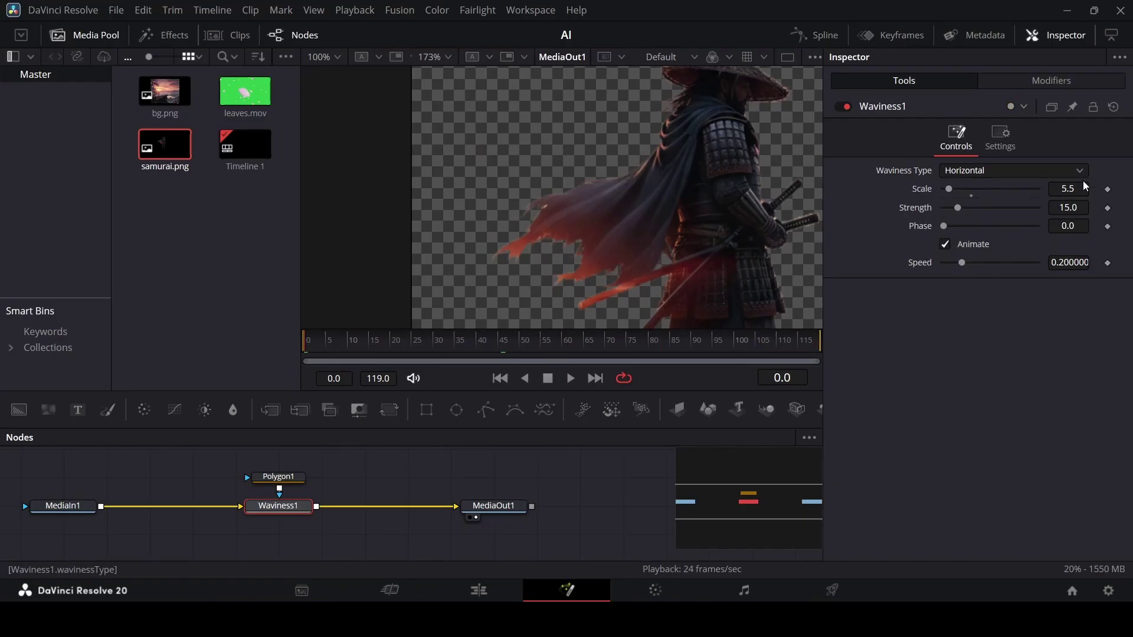
type("30")
key("Tab")
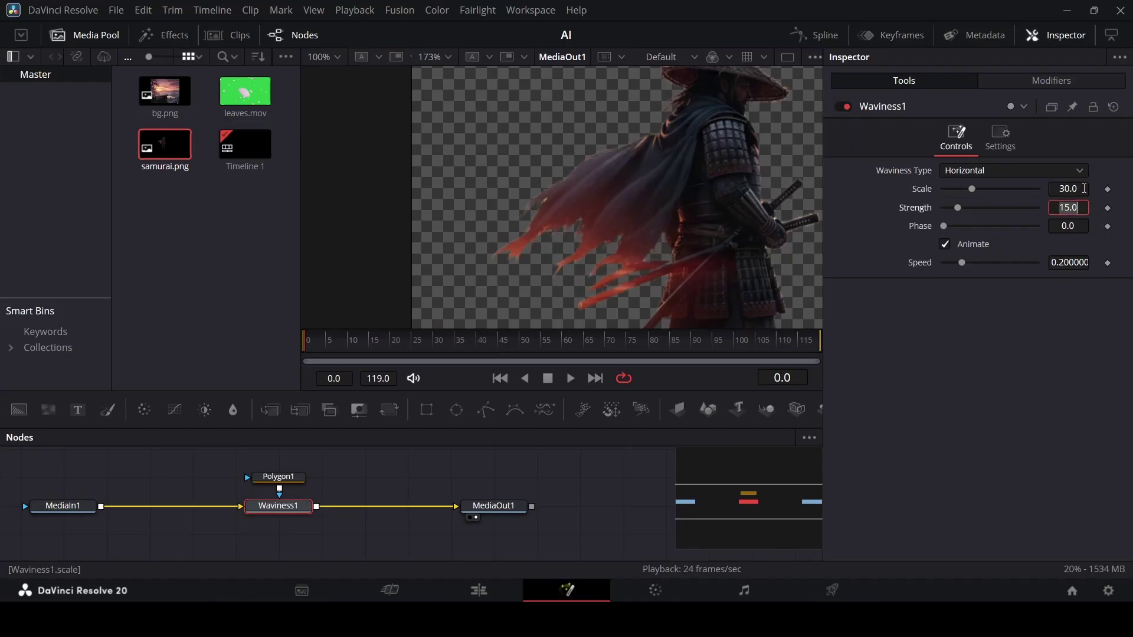
type("1.1")
key("Tab")
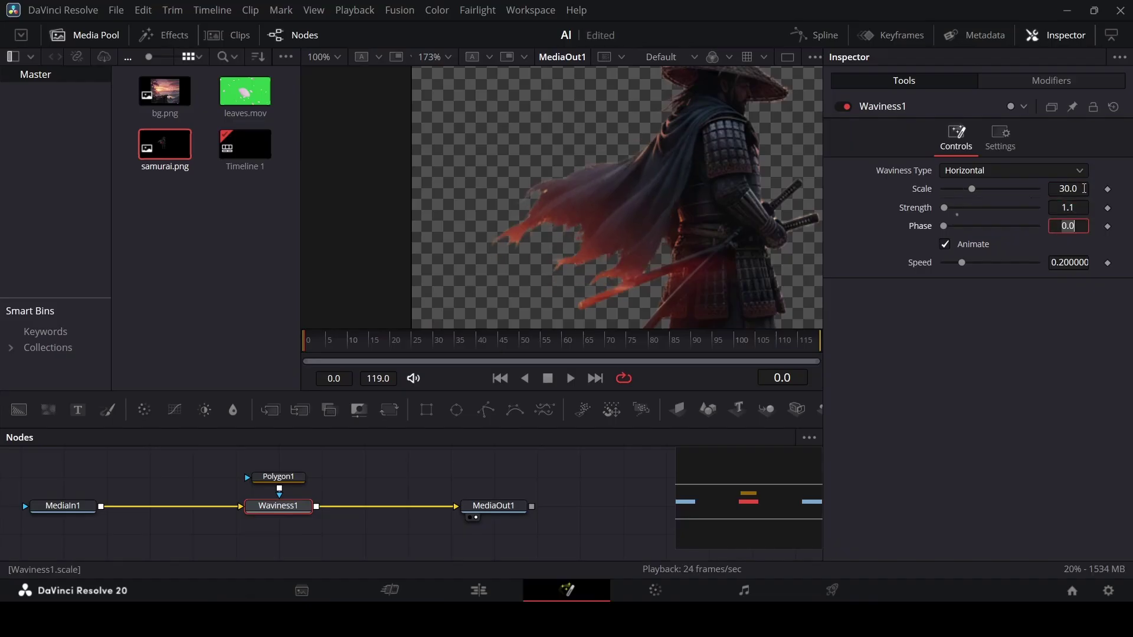
left_click(1057, 359)
key("space")
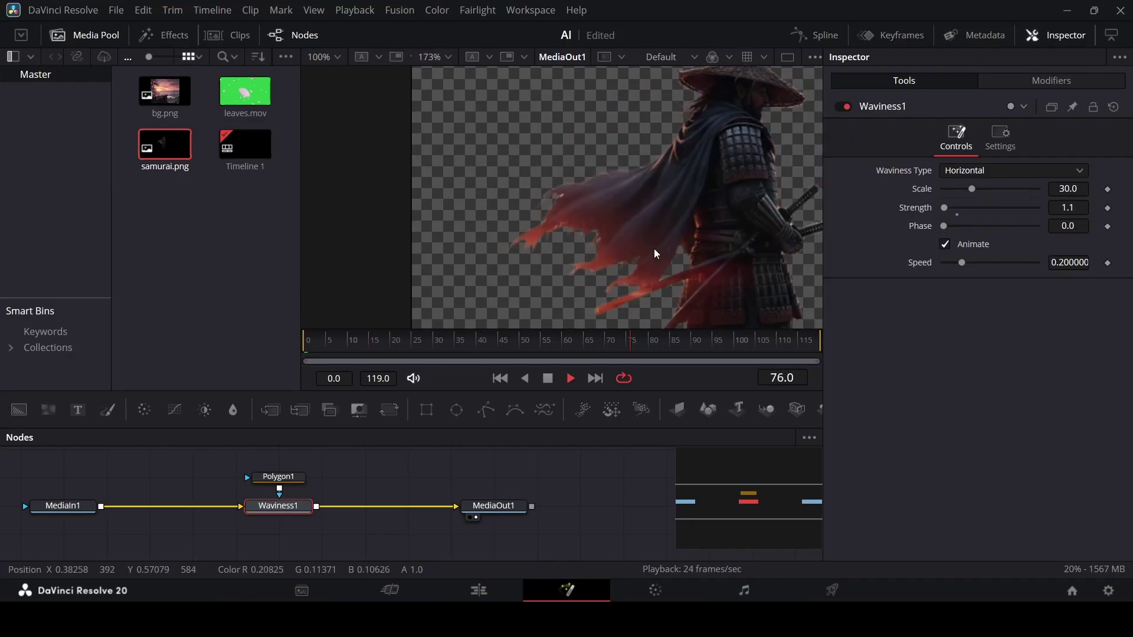
scroll(675, 150, "up", 2)
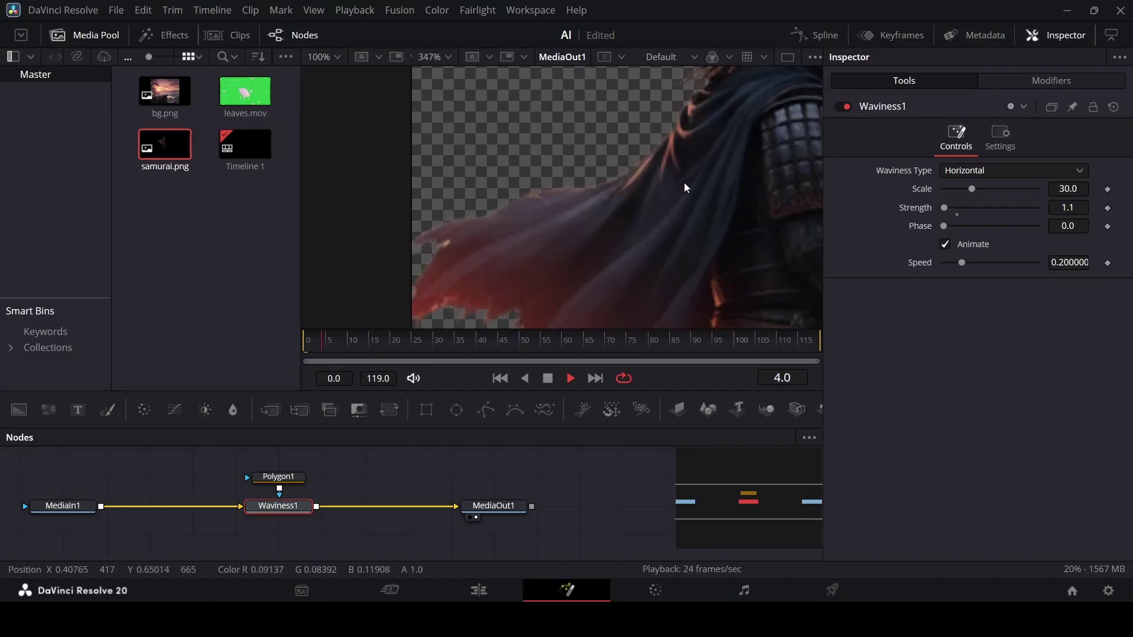
scroll(685, 184, "down", 1)
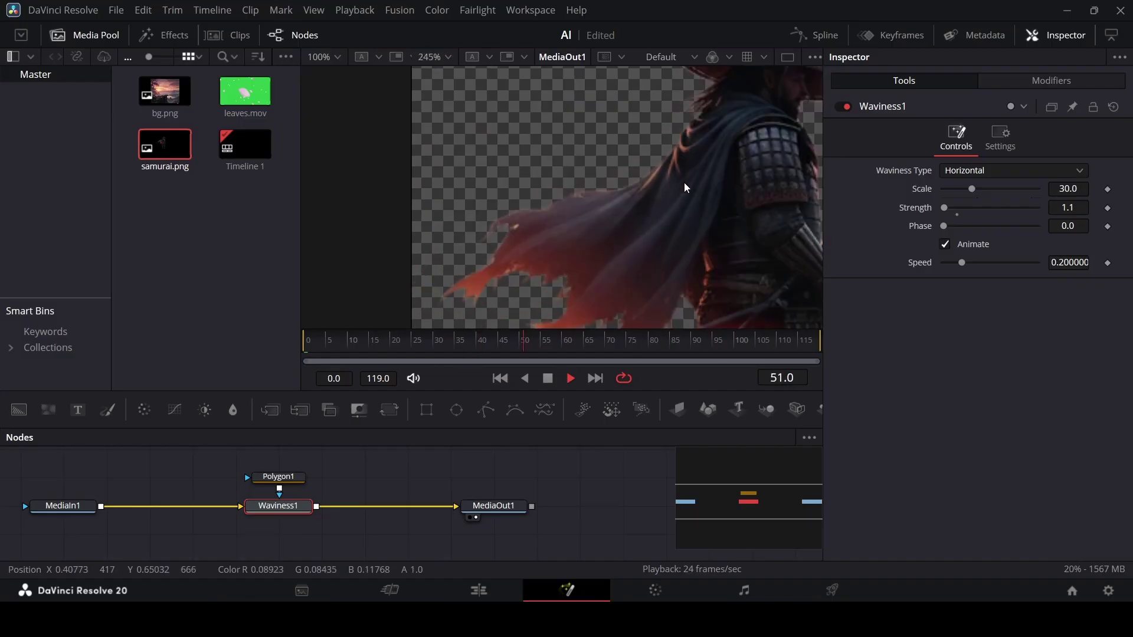
scroll(681, 186, "down", 1)
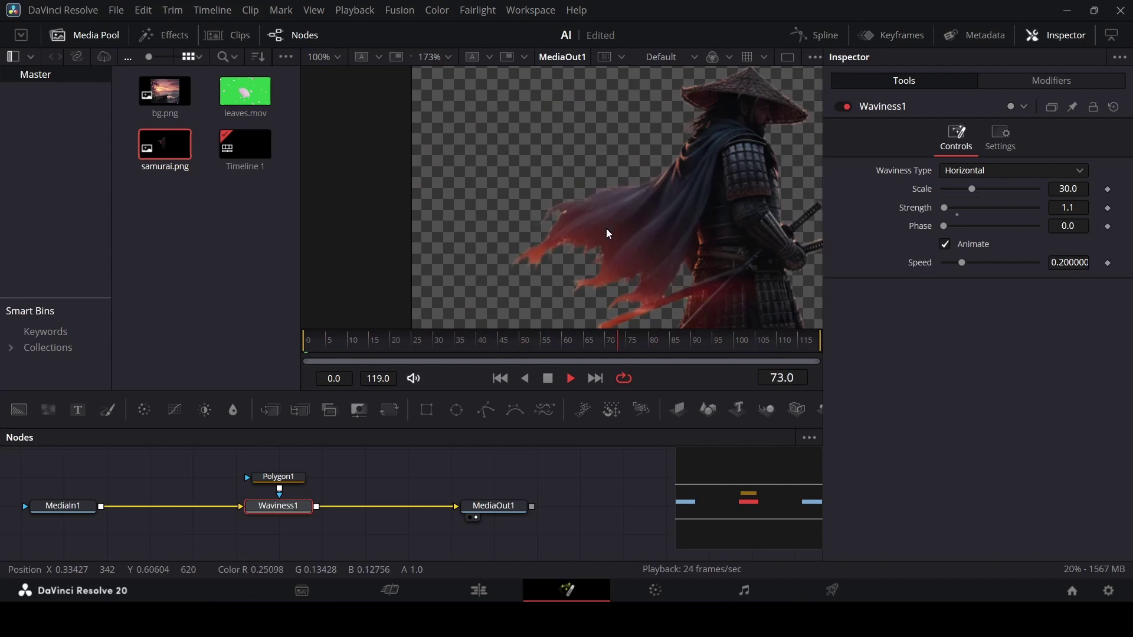
key("space")
scroll(617, 258, "down", 1)
scroll(622, 258, "up", 1)
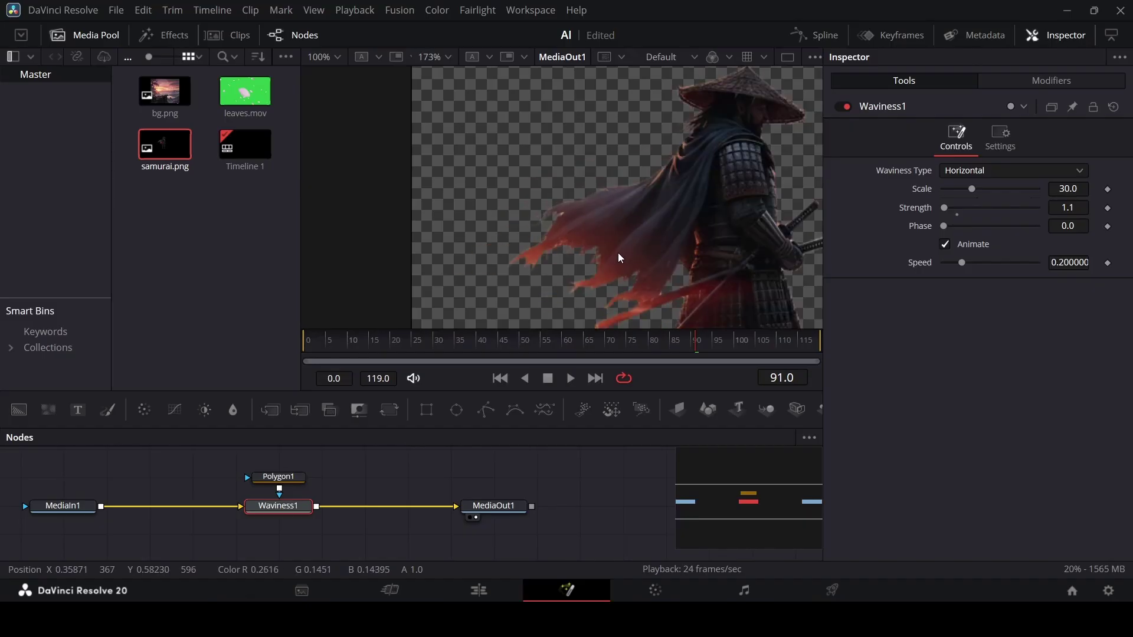
scroll(615, 252, "down", 1)
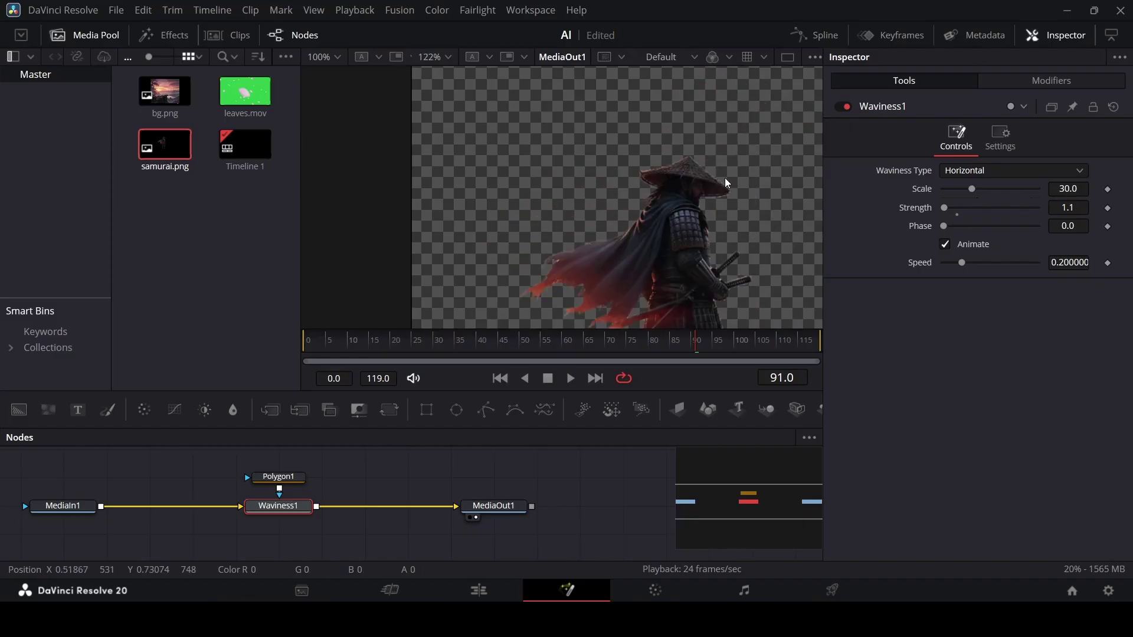
scroll(725, 164, "up", 3)
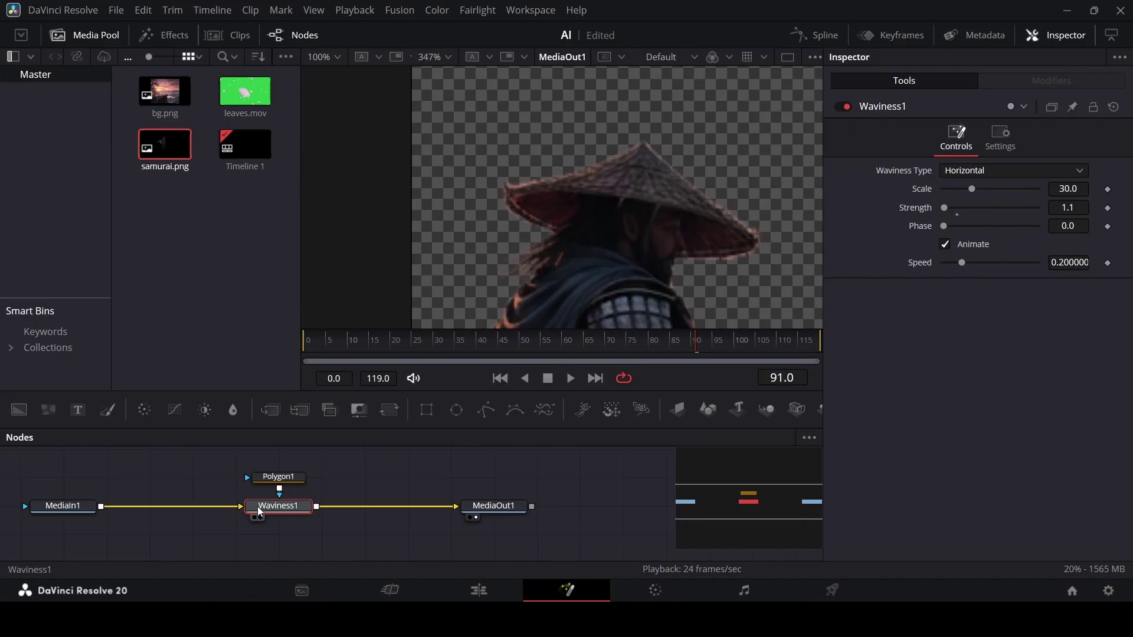
Step: Add a Grid Warp with Magnet Type Selected and a 25×25 grid, then pull one point beside the hat
key("shift+space")
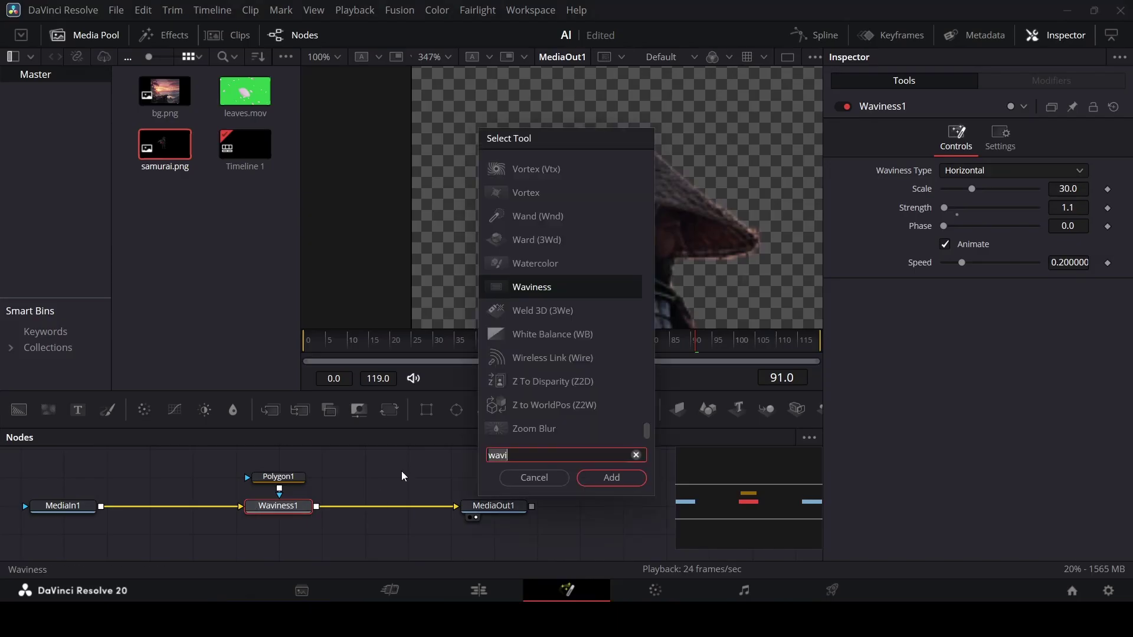
type("grid")
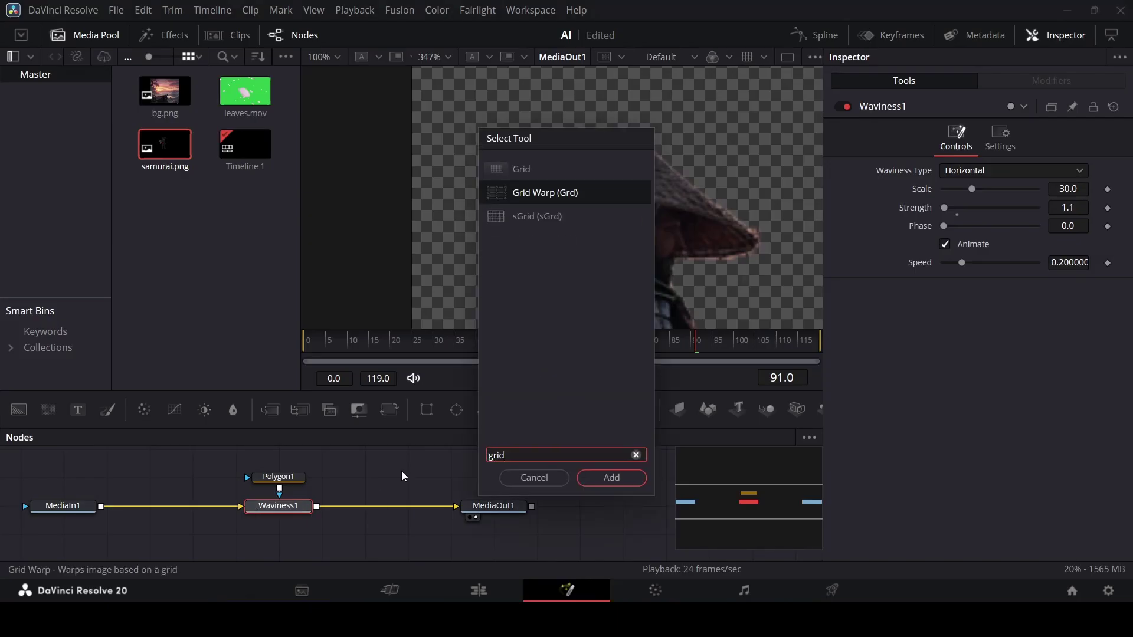
key("Return")
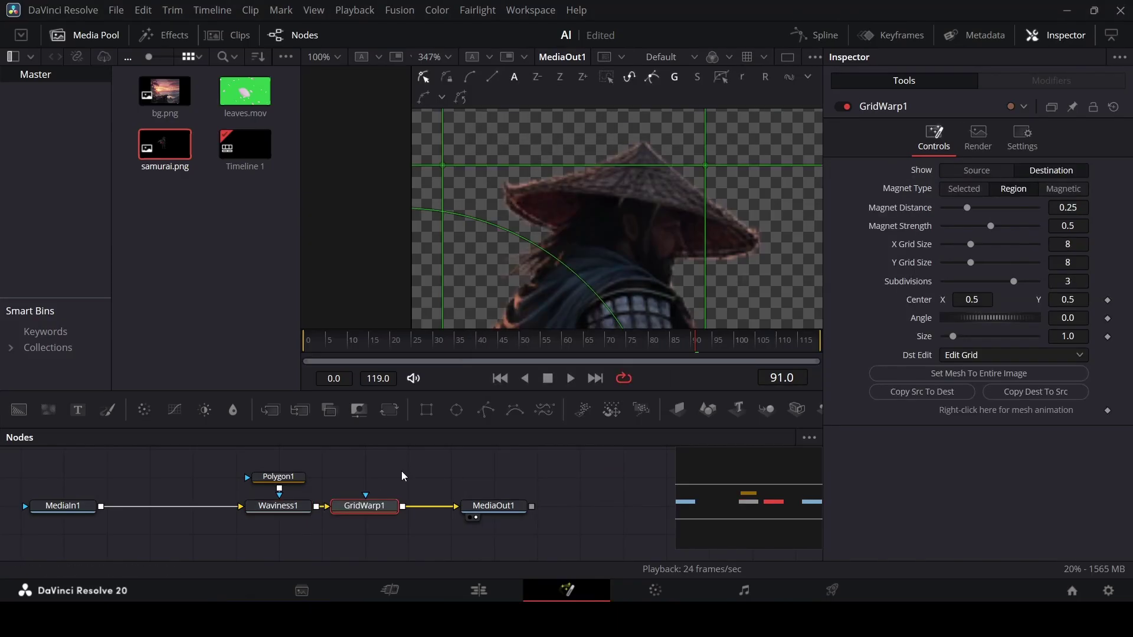
left_click(966, 193)
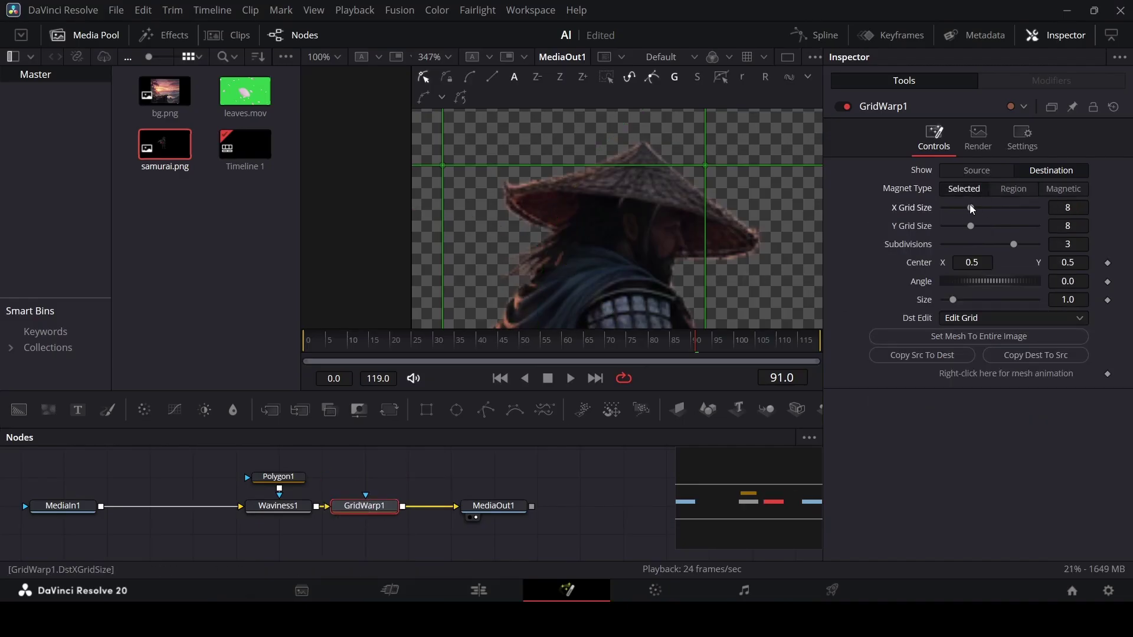
left_click_drag(971, 209, 1063, 206)
left_click_drag(971, 226, 1065, 227)
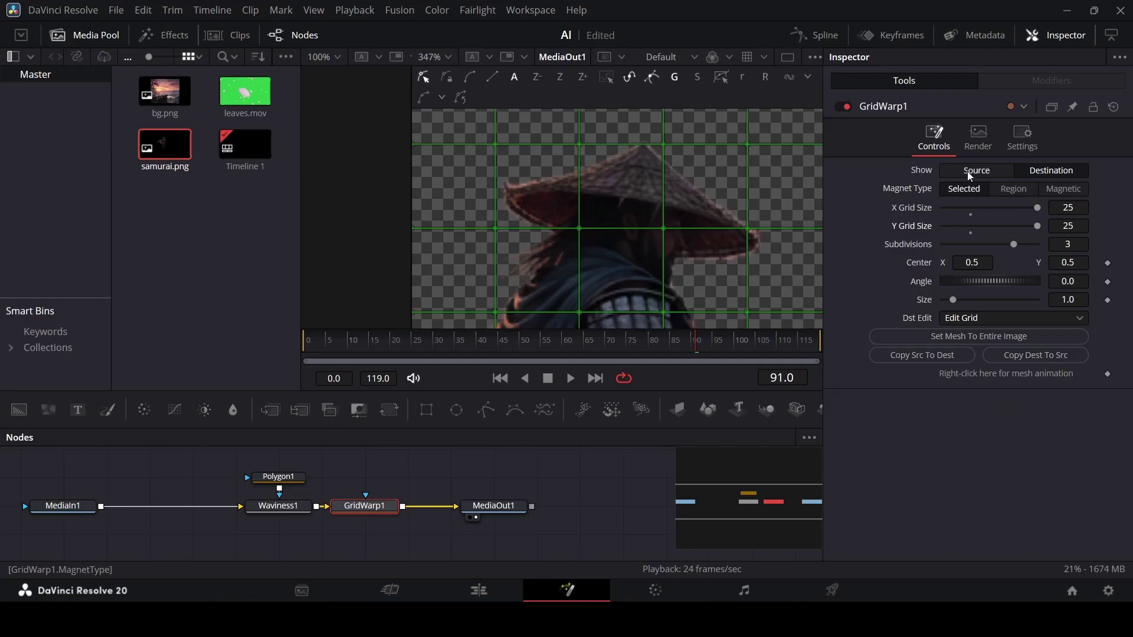
left_click(495, 144)
mouse_move(495, 145)
left_mouse_down()
mouse_move(475, 168)
mouse_move(494, 144)
left_mouse_up()
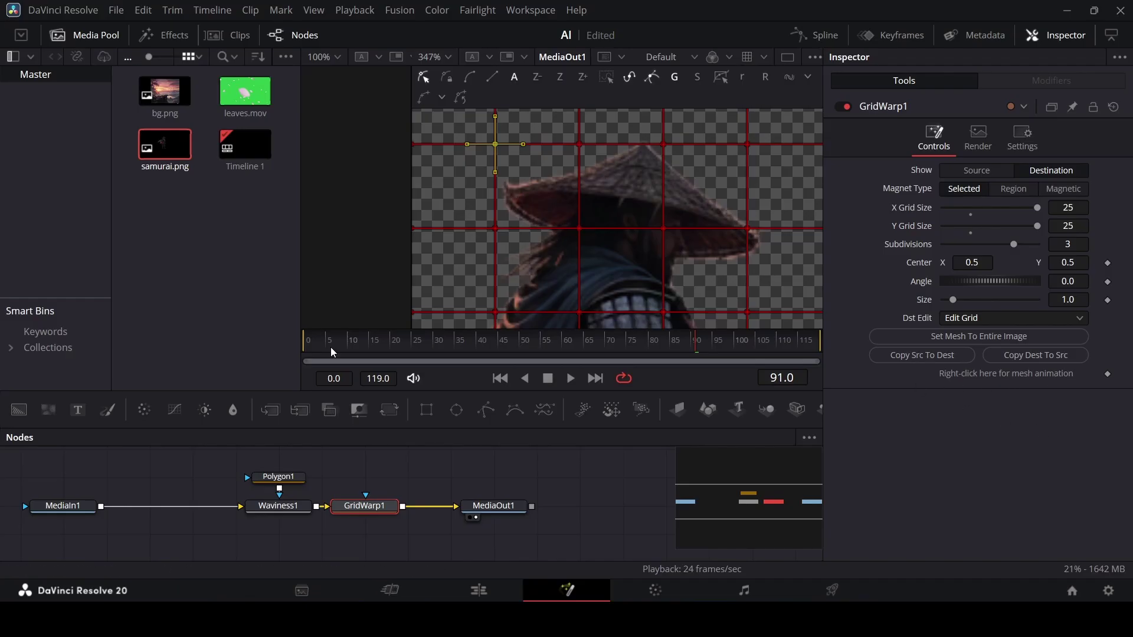
Step: Keyframe the grid-warp mesh on the first frame and reshape the points around the hat
left_click_drag(331, 347, 292, 348)
left_click(1107, 375)
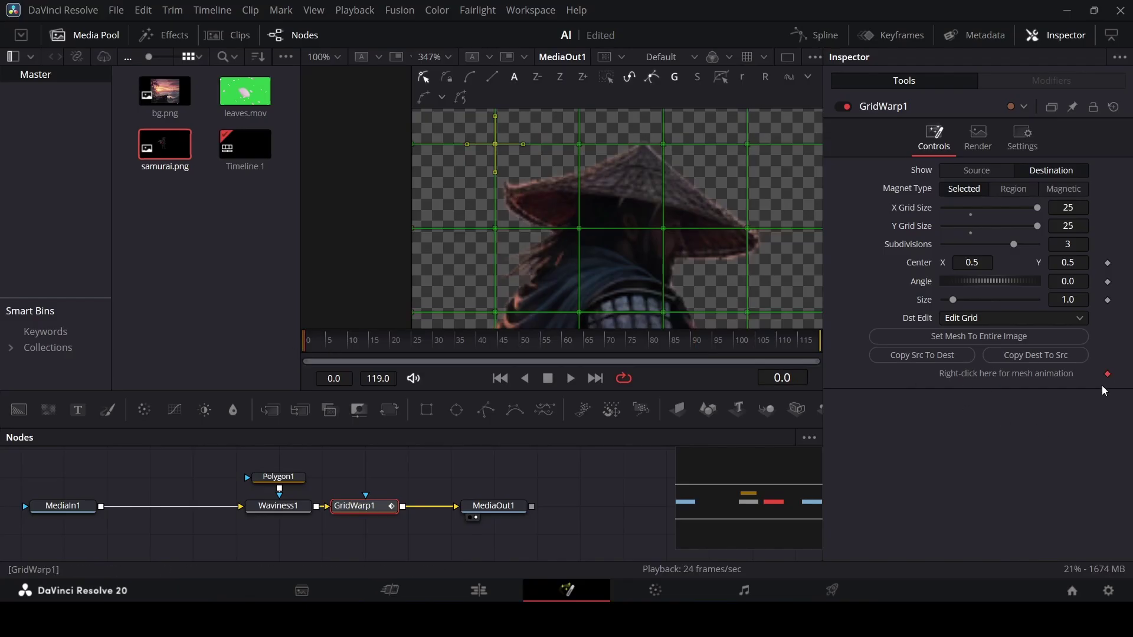
left_click(495, 145)
left_click_drag(495, 145, 495, 137)
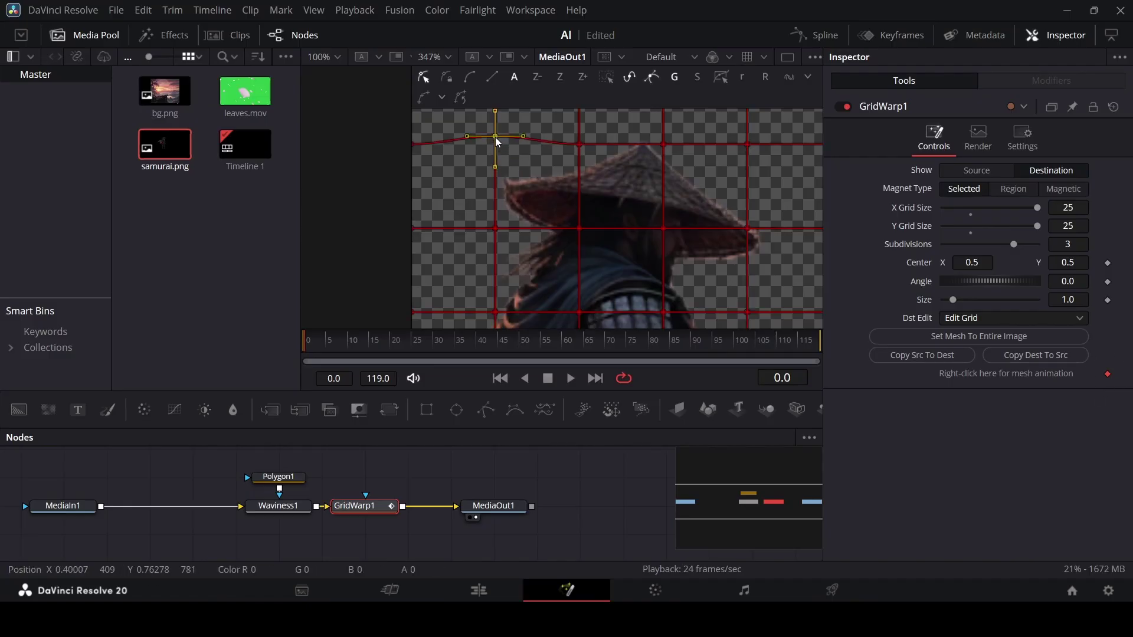
left_click(495, 227)
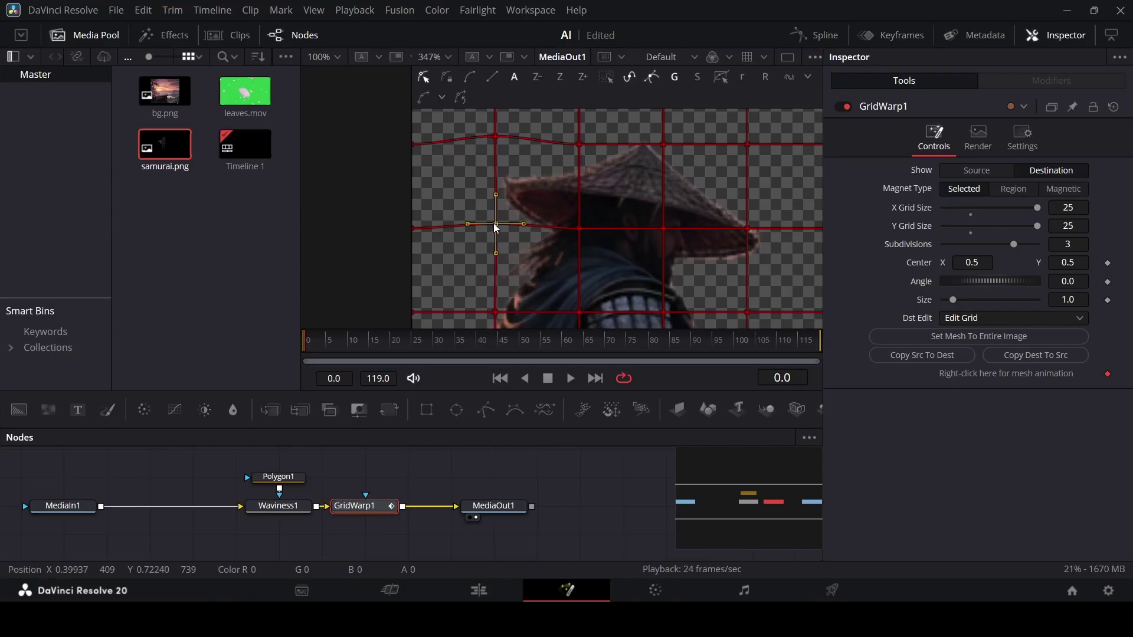
left_click_drag(727, 130, 766, 246)
key("Down")
key("Down")
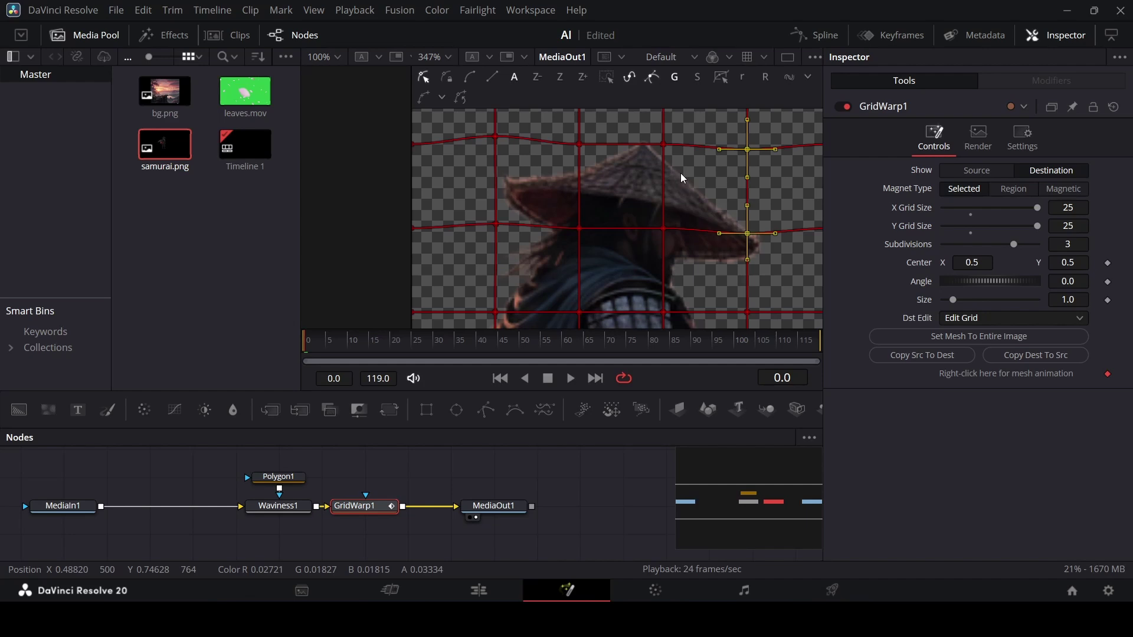
Step: Set sway poses at frames 10 and 20 by moving the left and right warp point columns
left_click(356, 348)
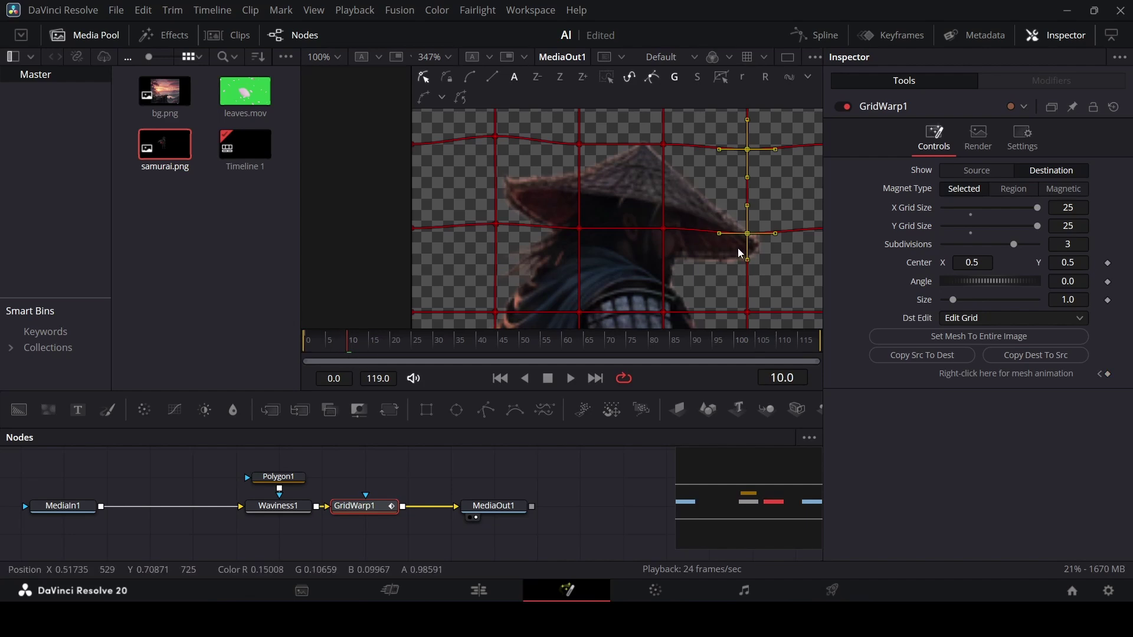
left_click_drag(746, 233, 746, 228)
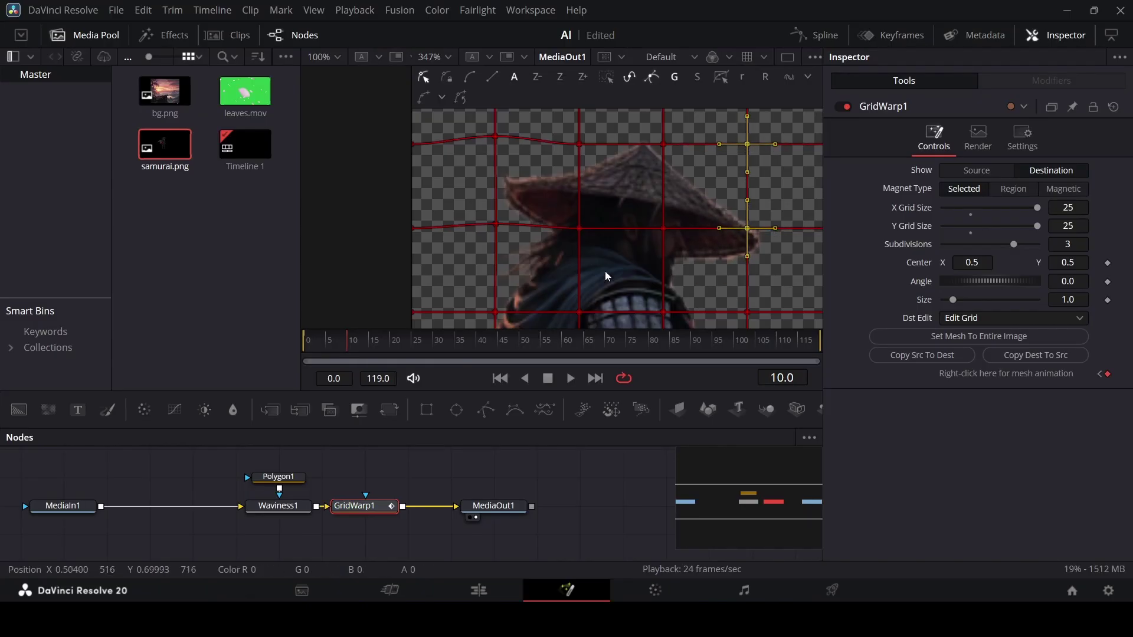
left_click_drag(463, 247, 497, 153)
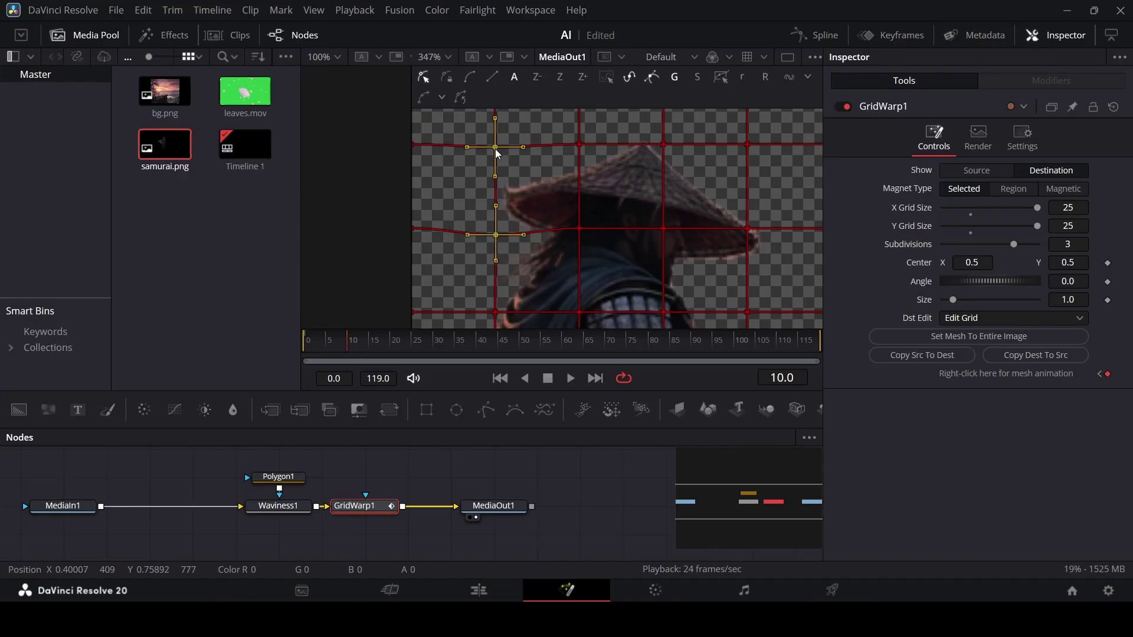
left_click(395, 346)
key("Left")
left_click_drag(728, 264, 746, 150)
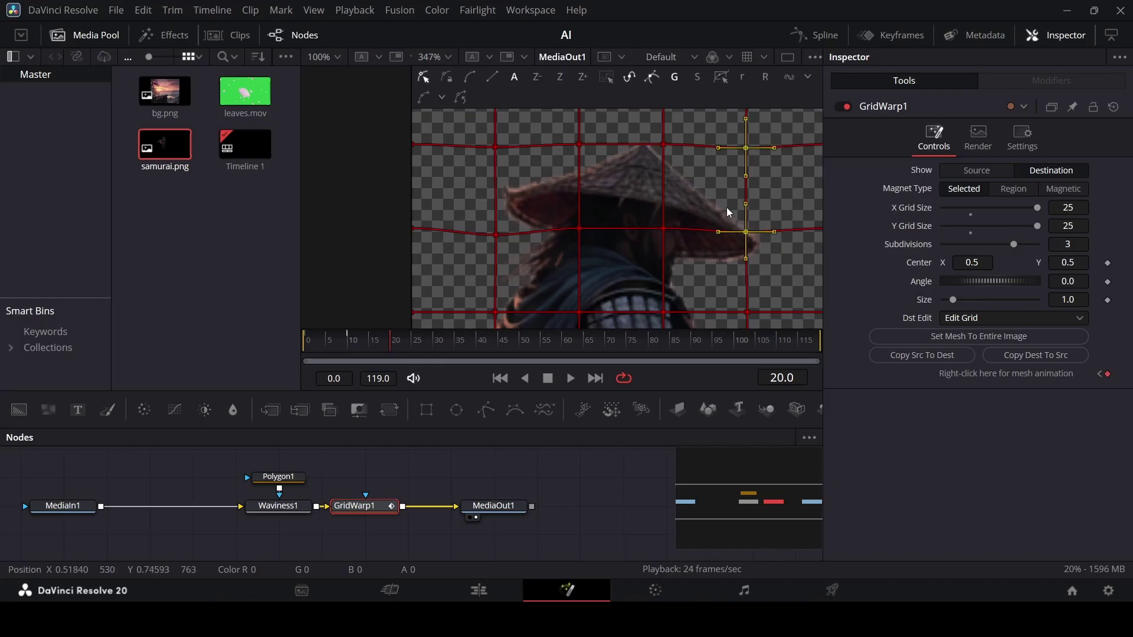
left_click_drag(478, 255, 513, 127)
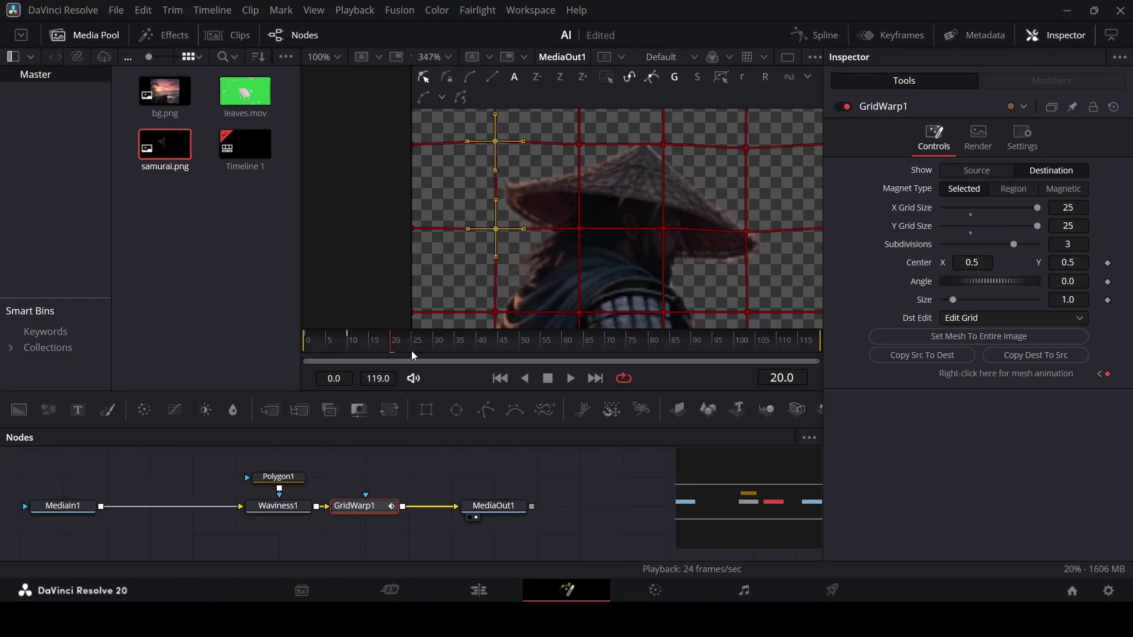
Step: Shift the right warp point column at frame 30 and deselect GridWarp1 to hide its mesh
left_click(433, 351)
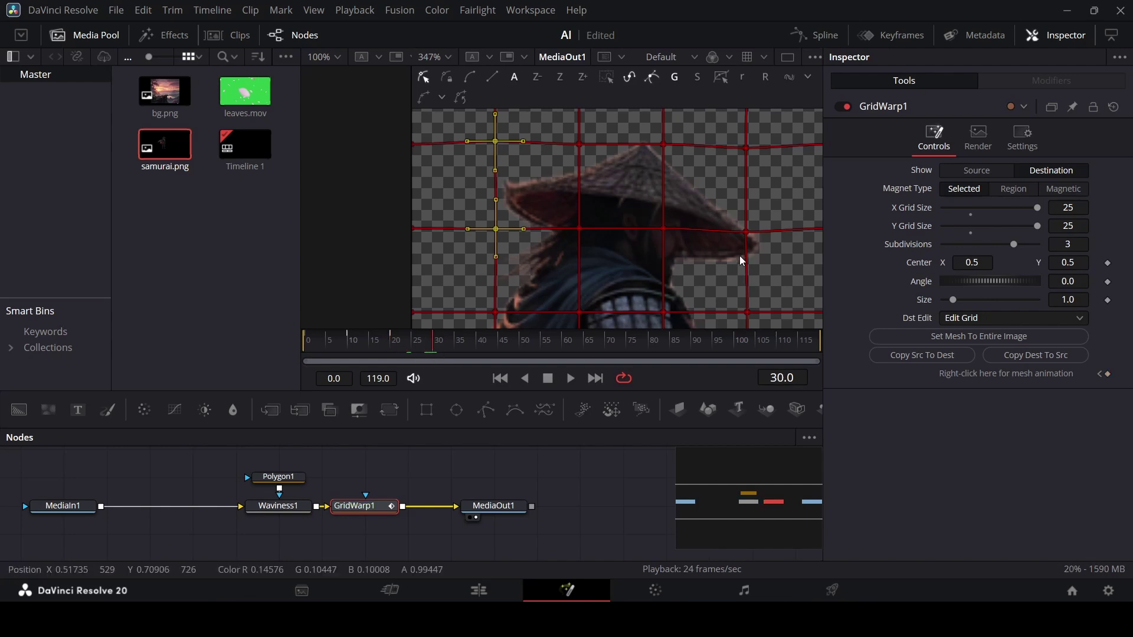
left_click_drag(739, 256, 746, 147)
key("Right")
key("Right")
key("Right")
key("Right")
key("Right")
key("Right")
key("Right")
key("Right")
key("Right")
key("Right")
key("Right")
key("Right")
key("Right")
key("Right")
key("Right")
key("Right")
key("Right")
key("Right")
key("Right")
key("Right")
key("Right")
key("Right")
key("Right")
key("Right")
key("Right")
key("Right")
key("Right")
key("Right")
key("Right")
key("Right")
key("Right")
key("Right")
key("Right")
key("Right")
key("Right")
key("Right")
key("Right")
key("Right")
key("Right")
key("Right")
left_click(620, 484)
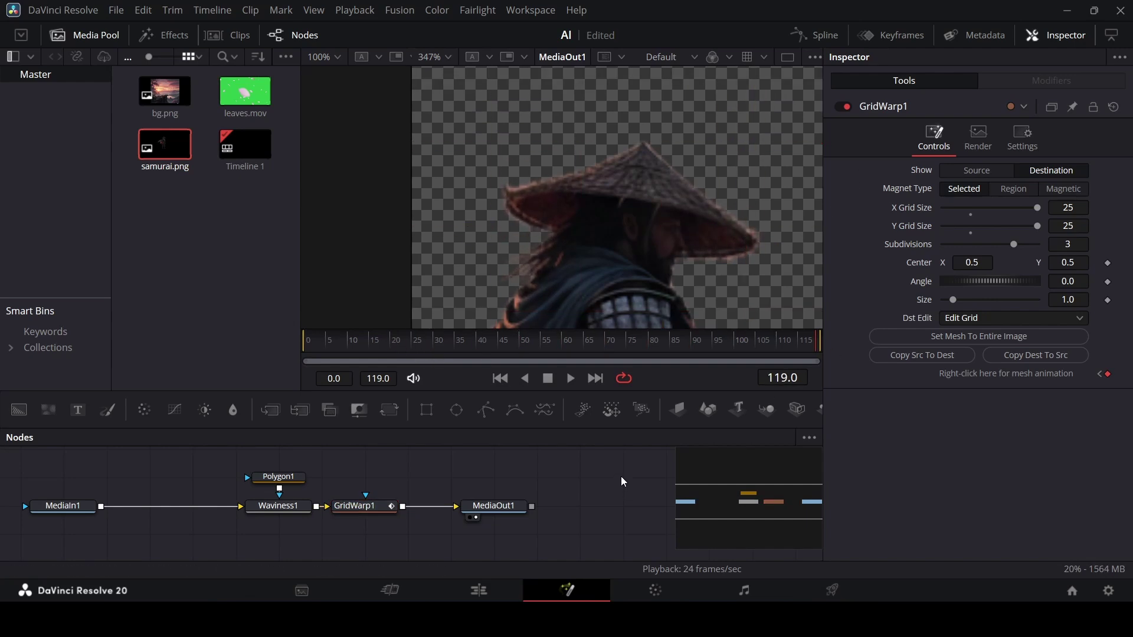
key("space")
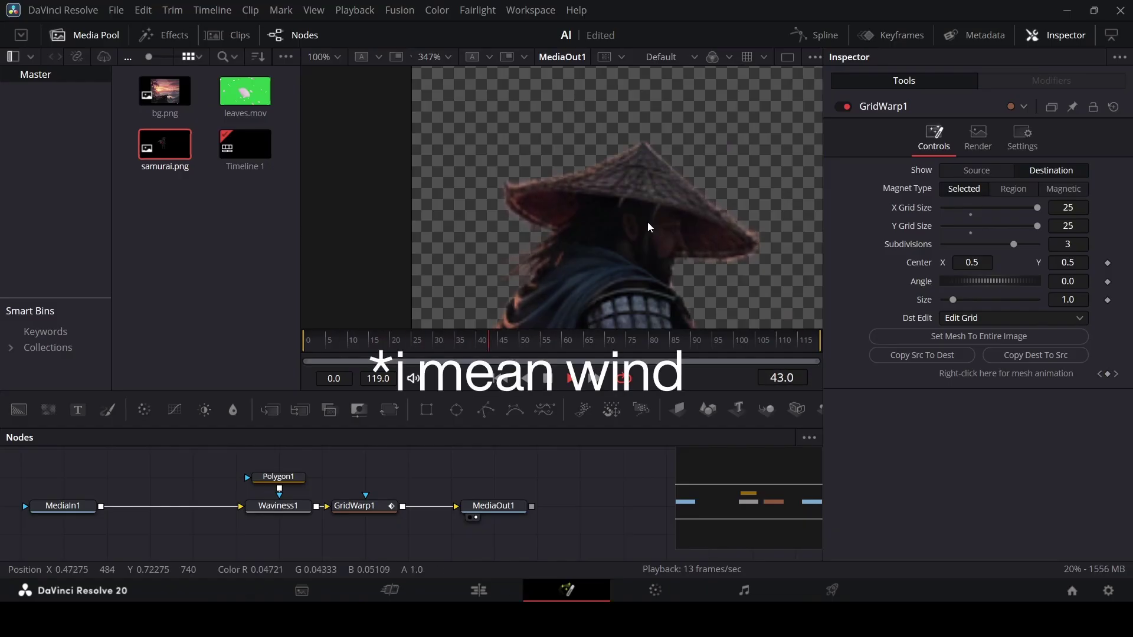
scroll(653, 235, "down", 1)
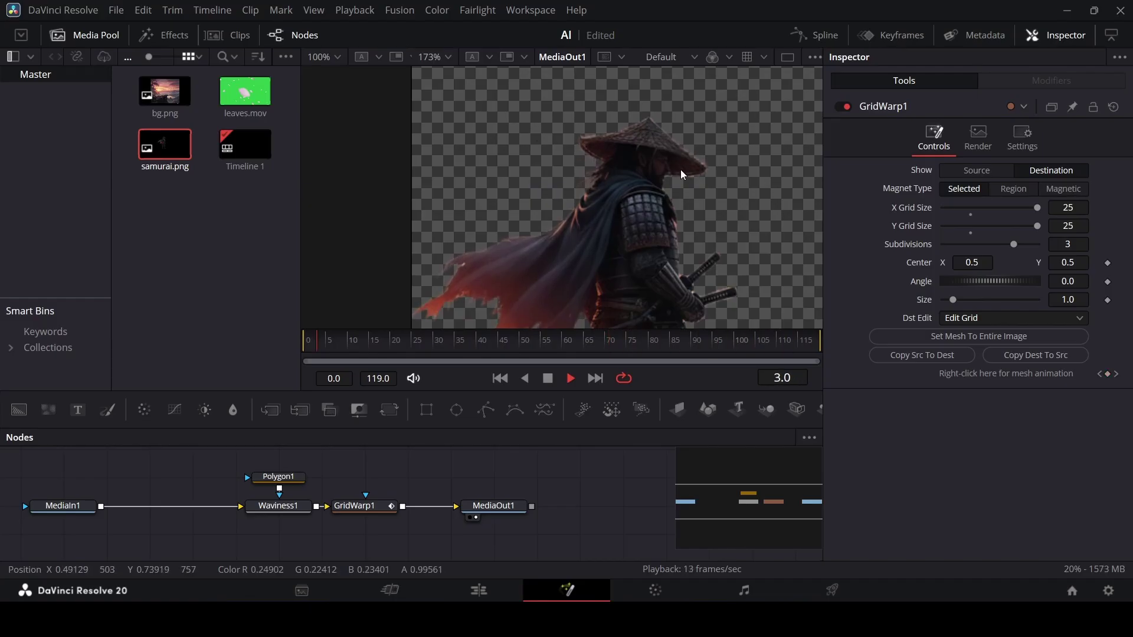
key("space")
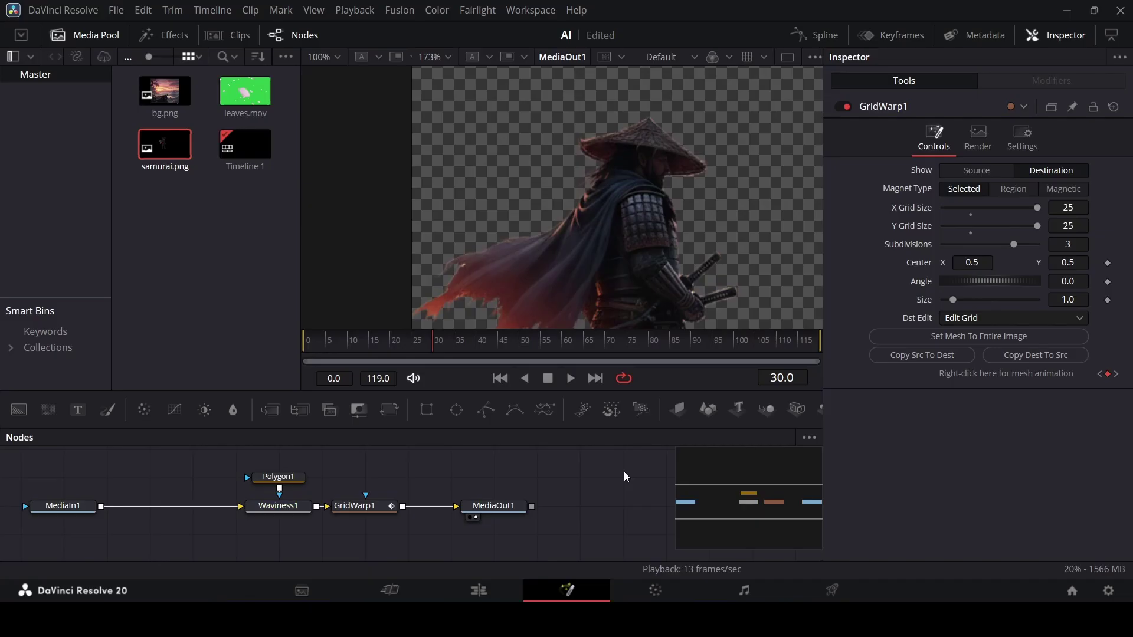
Step: Return to the Edit page and play back the second samurai section
left_click(502, 585)
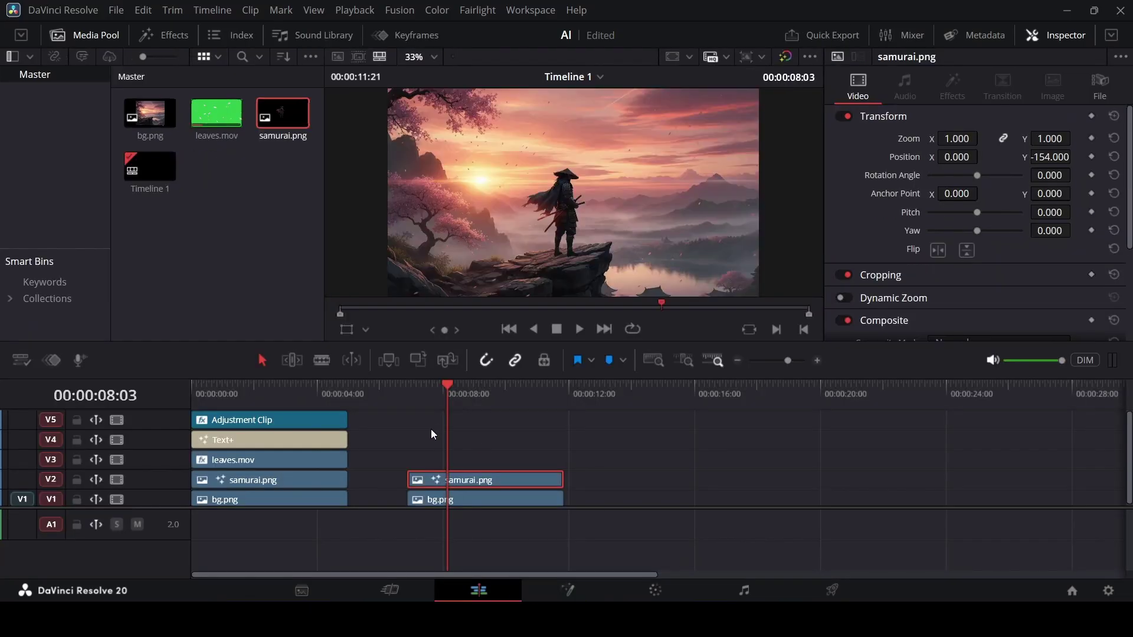
left_click(412, 403)
key("space")
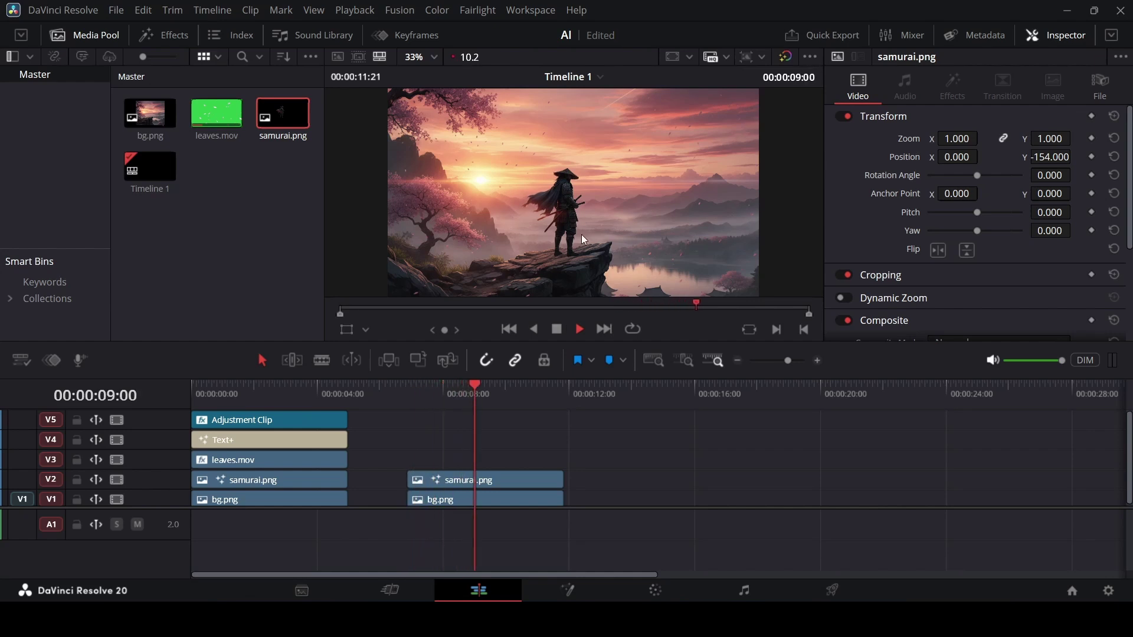
key("space")
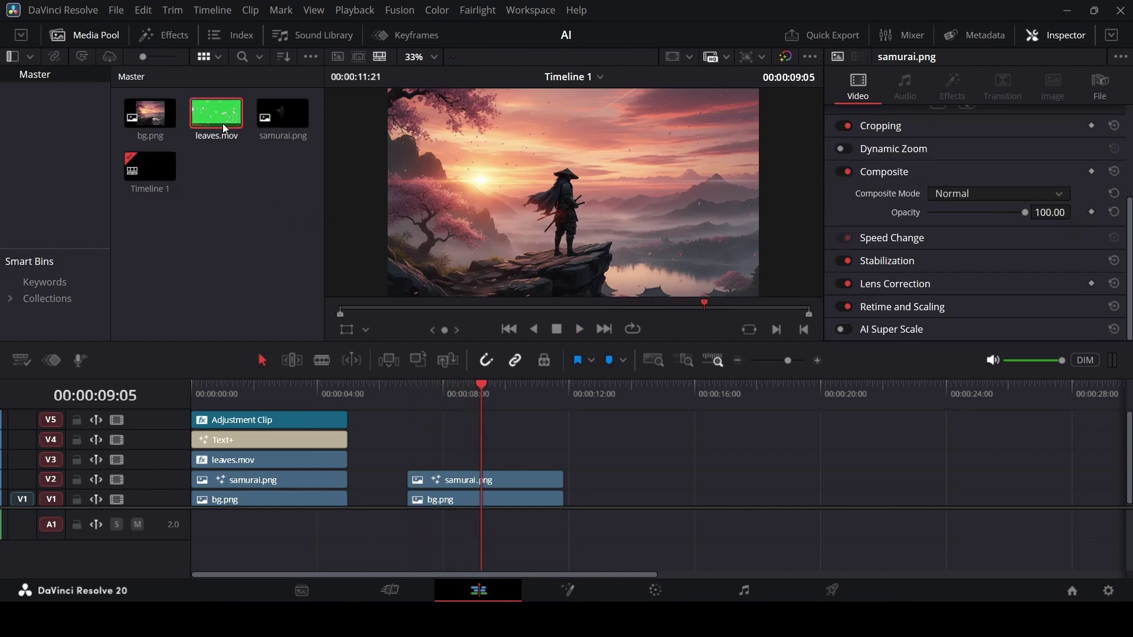
Step: Place leaves.mov on V3 above the second samurai clip and cut it to end with that clip
left_click_drag(222, 116, 439, 459)
left_click(563, 394)
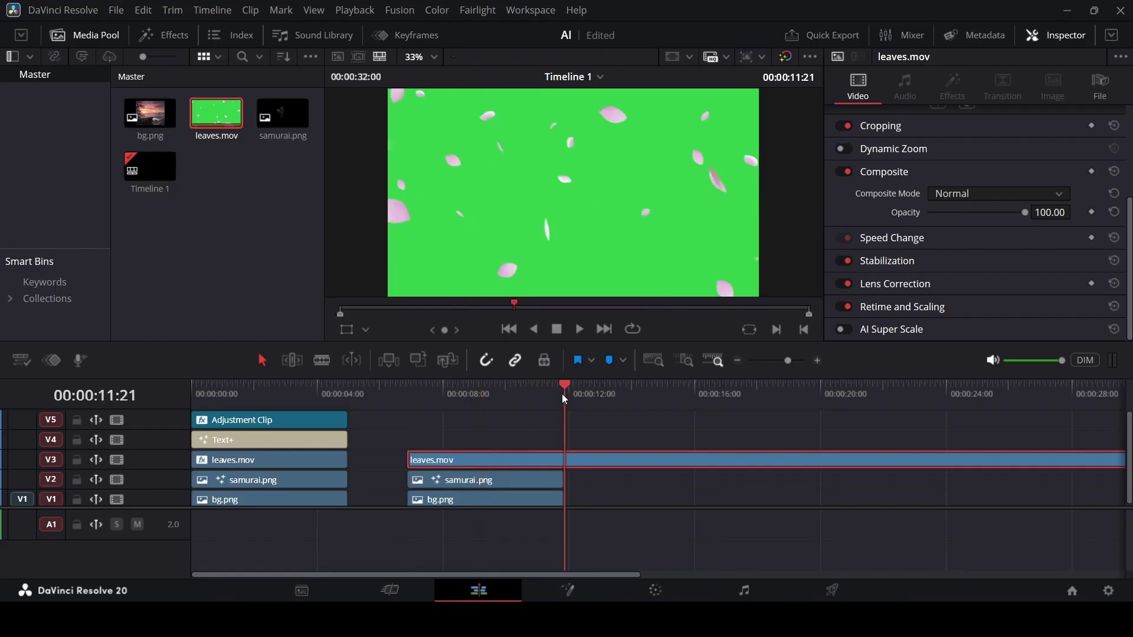
key("ctrl+b")
left_click(611, 465)
key("Delete")
left_click(495, 460)
left_click(488, 398)
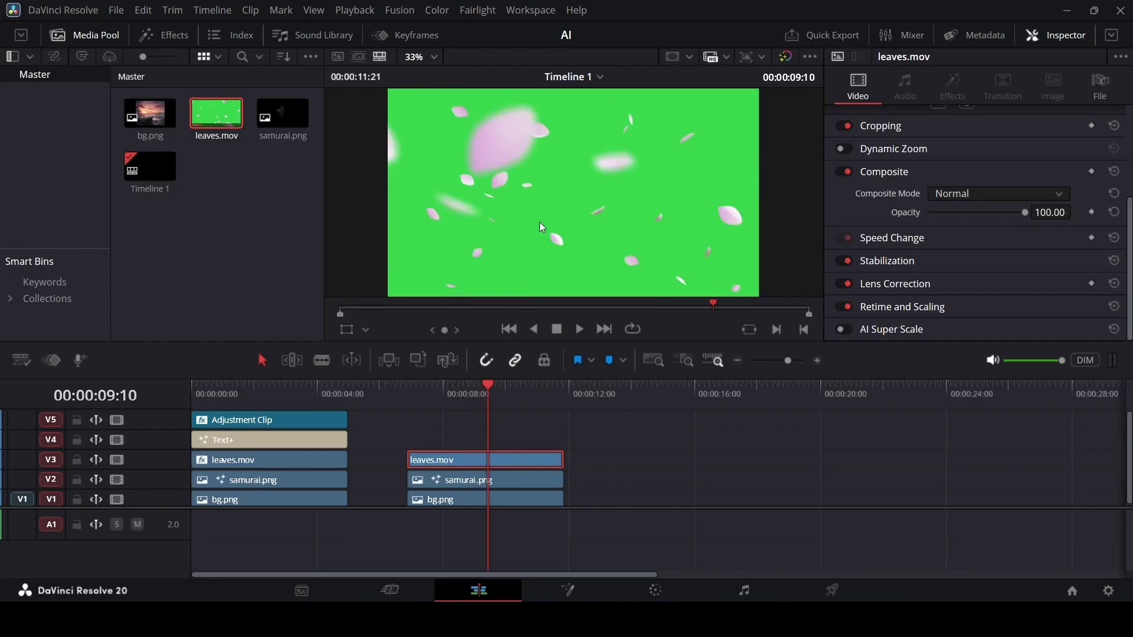
left_click(162, 34)
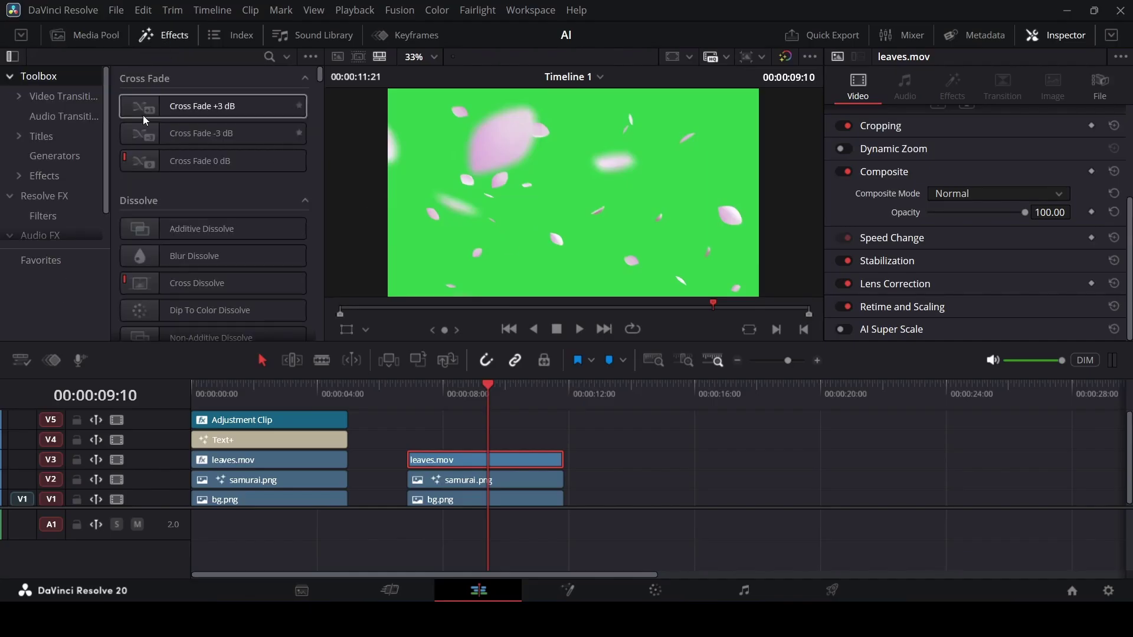
left_click(269, 57)
Step: Apply the Resolve FX Luma Keyer to leaves.mov and show the Open FX Overlay in the viewer
type("luma")
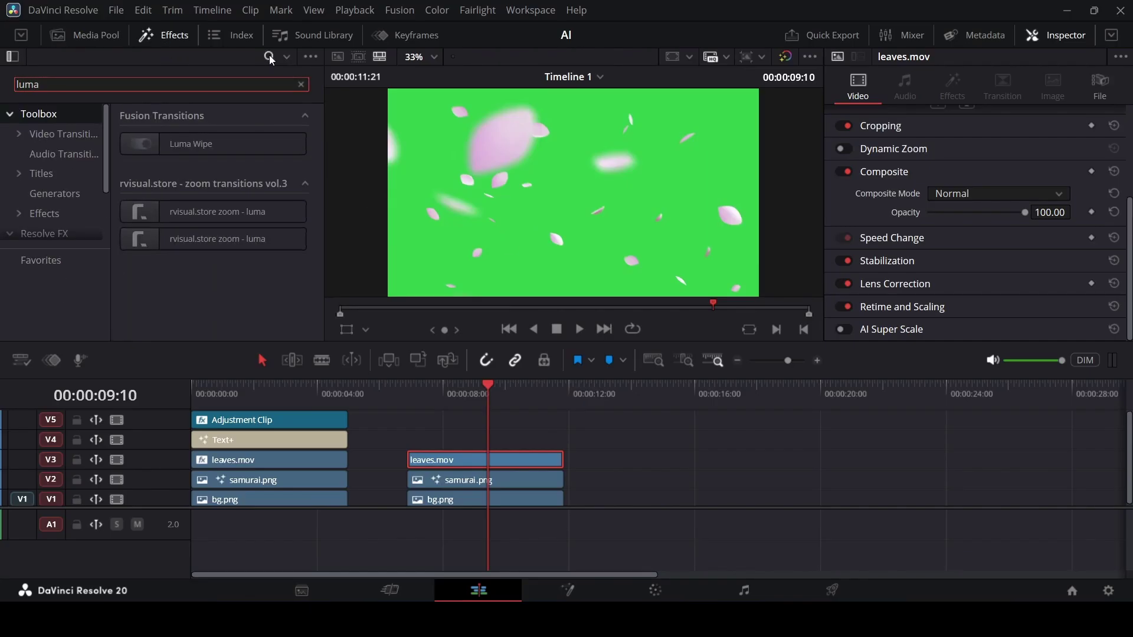
left_click(71, 233)
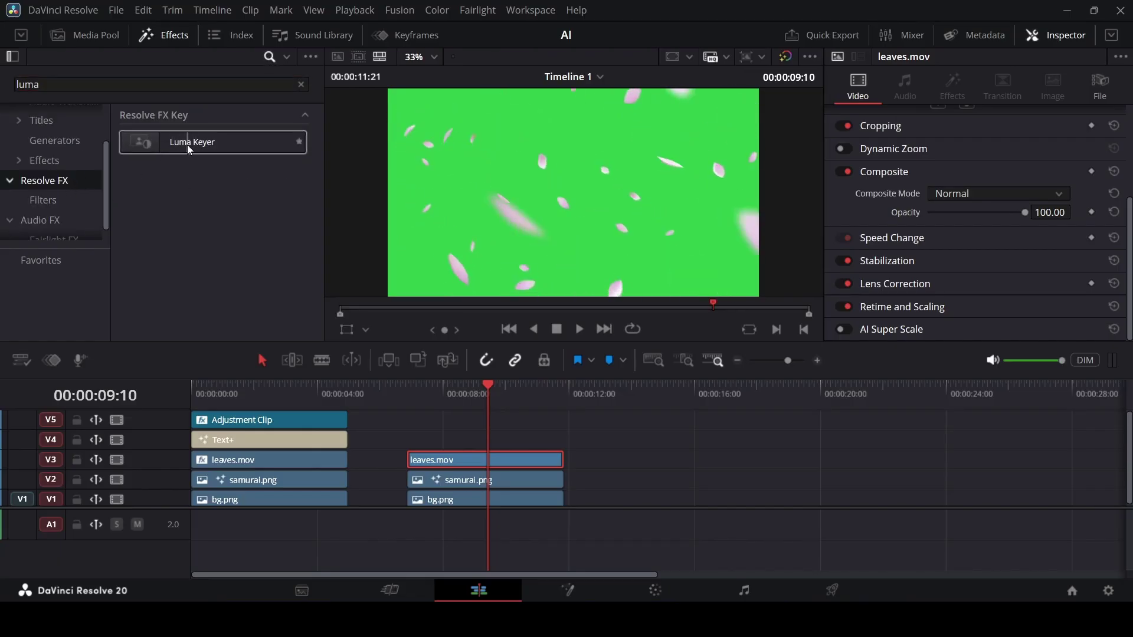
left_click_drag(187, 144, 463, 460)
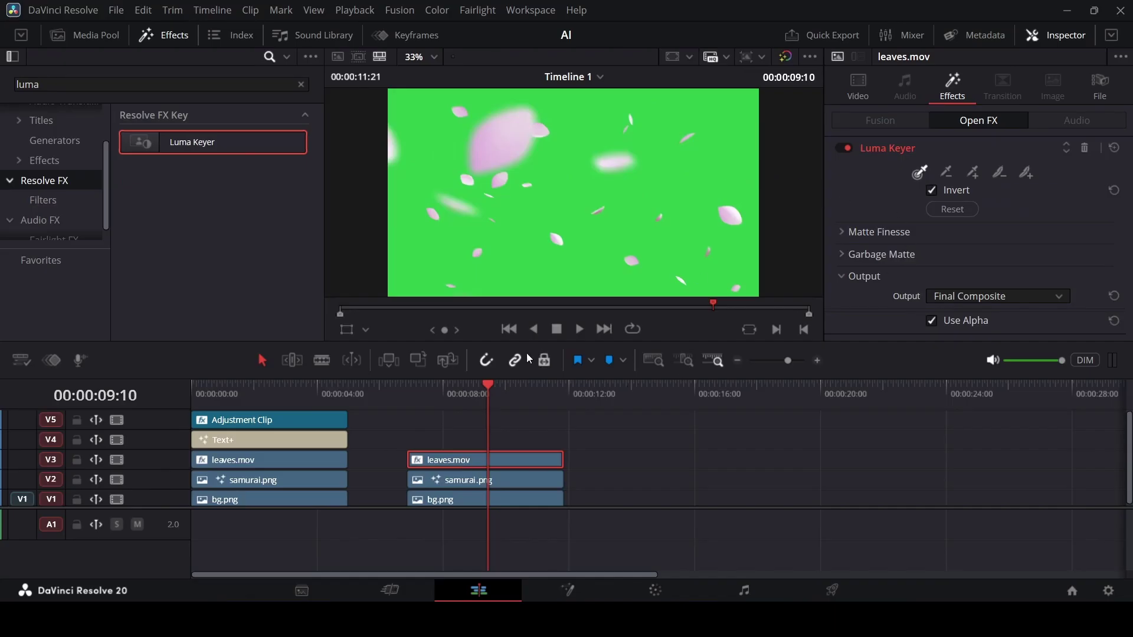
left_click(366, 331)
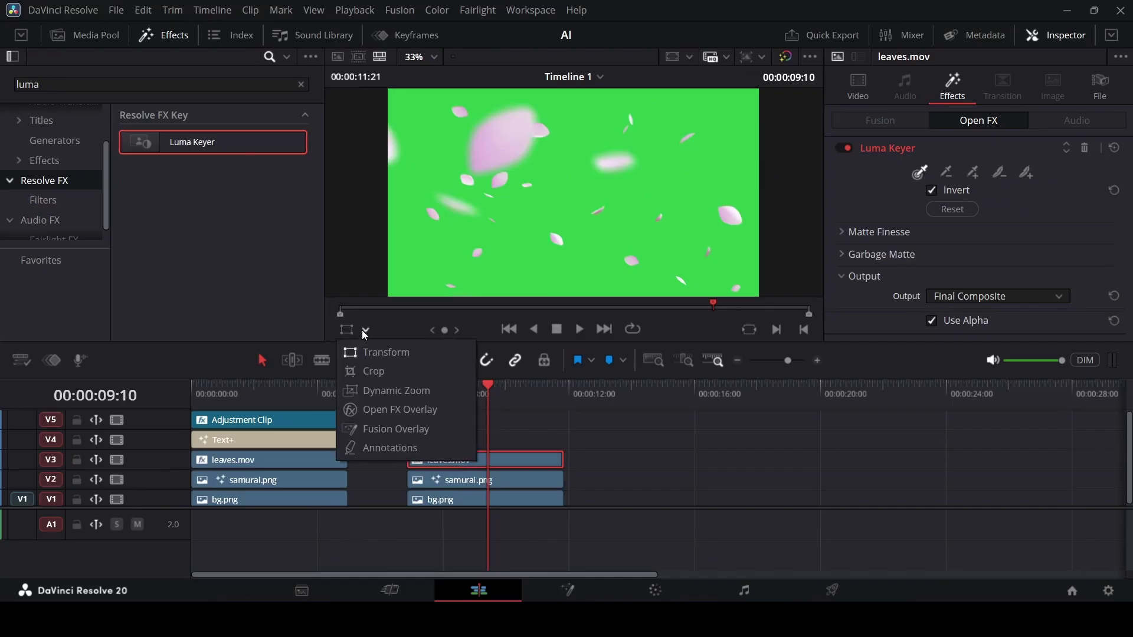
left_click(382, 420)
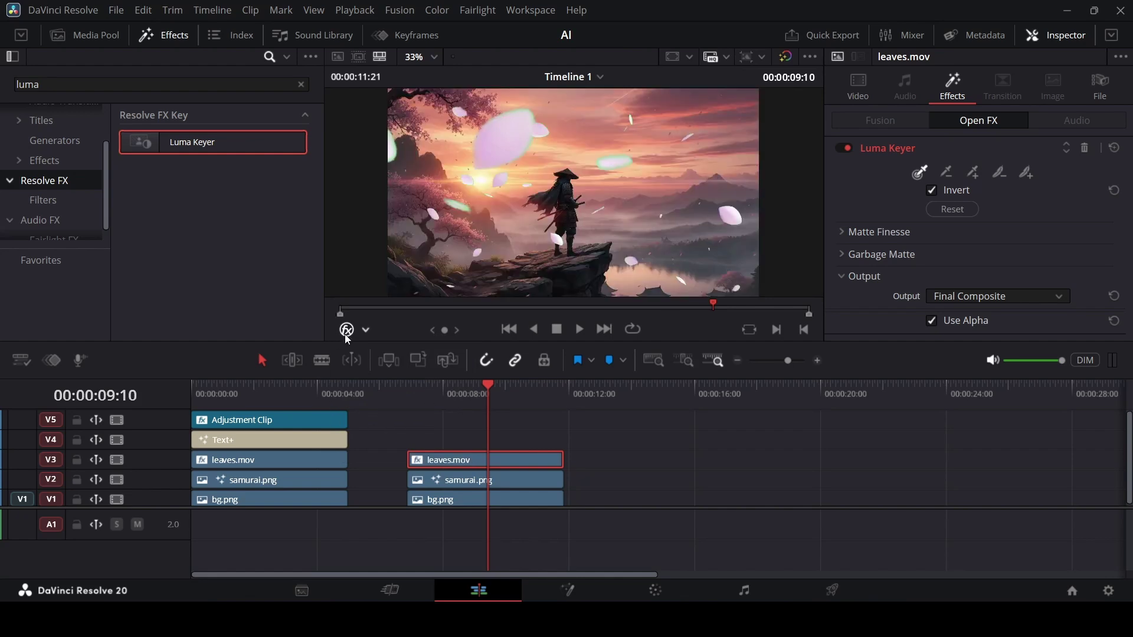
Step: Give leaves.mov a Composite Opacity of 40 and play back the section with fainter petals
key("Escape")
left_click(858, 95)
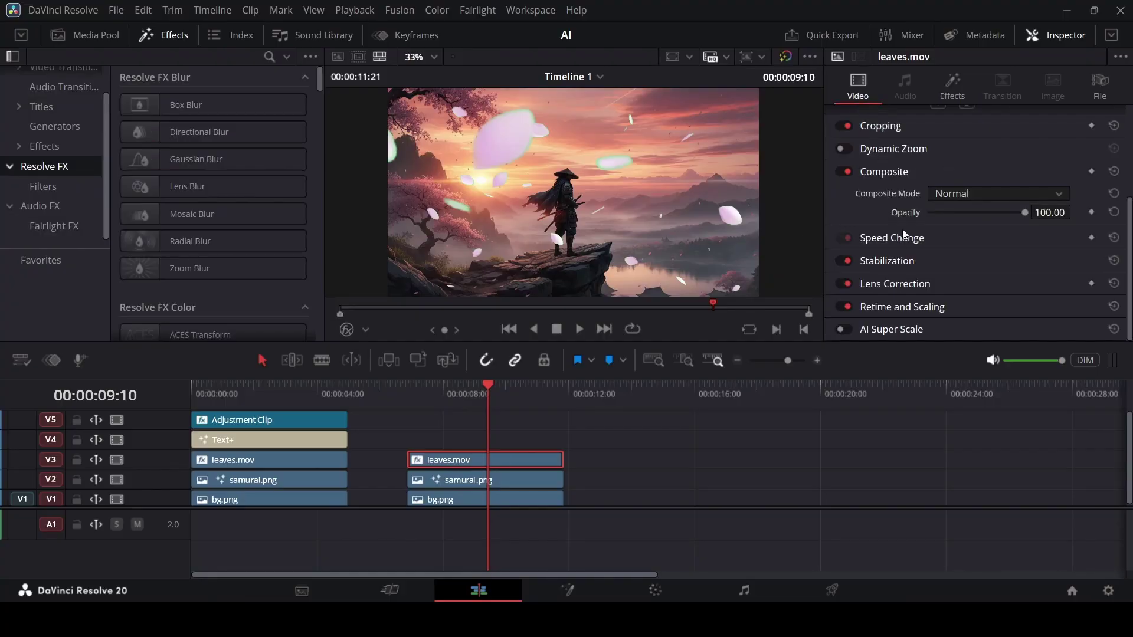
double_click(1037, 211)
type("40")
key("Return")
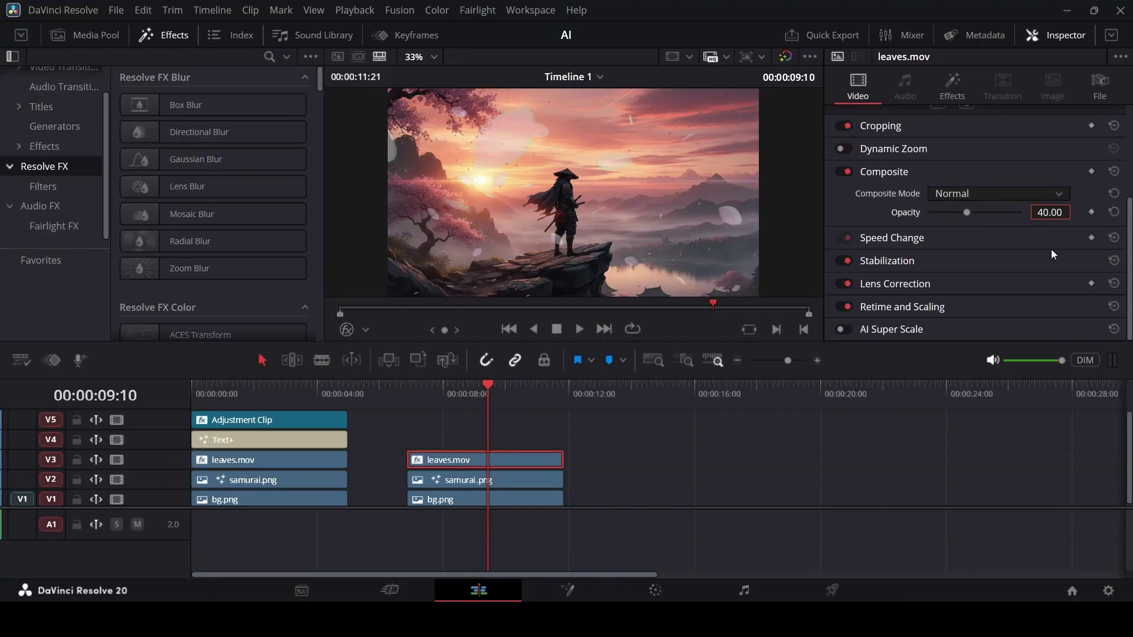
left_click(611, 498)
left_click(407, 405)
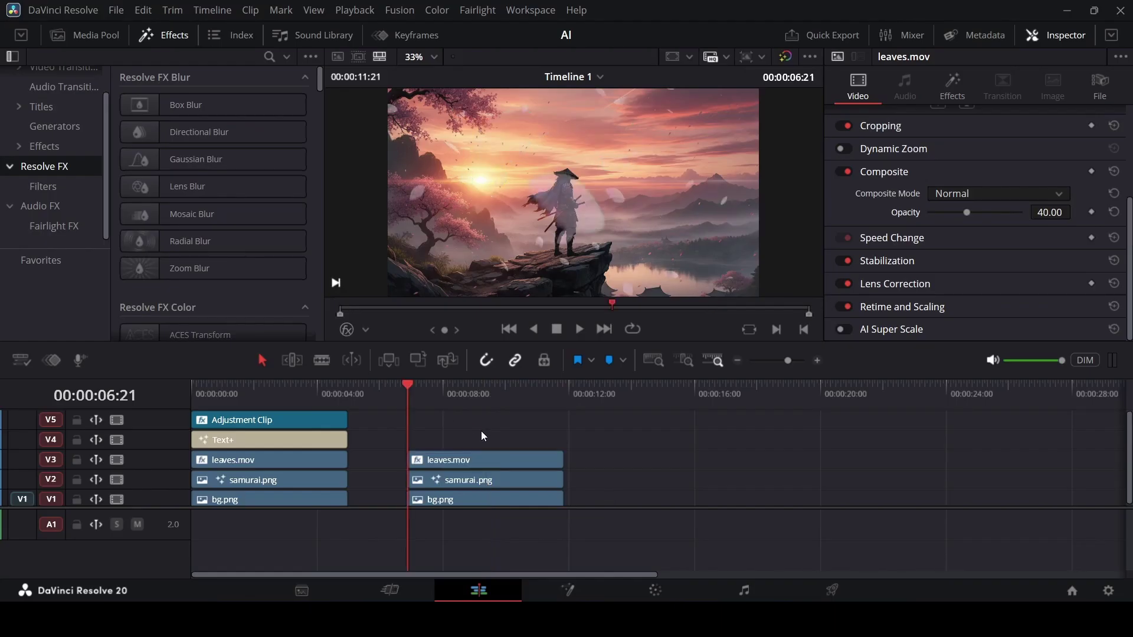
key("space")
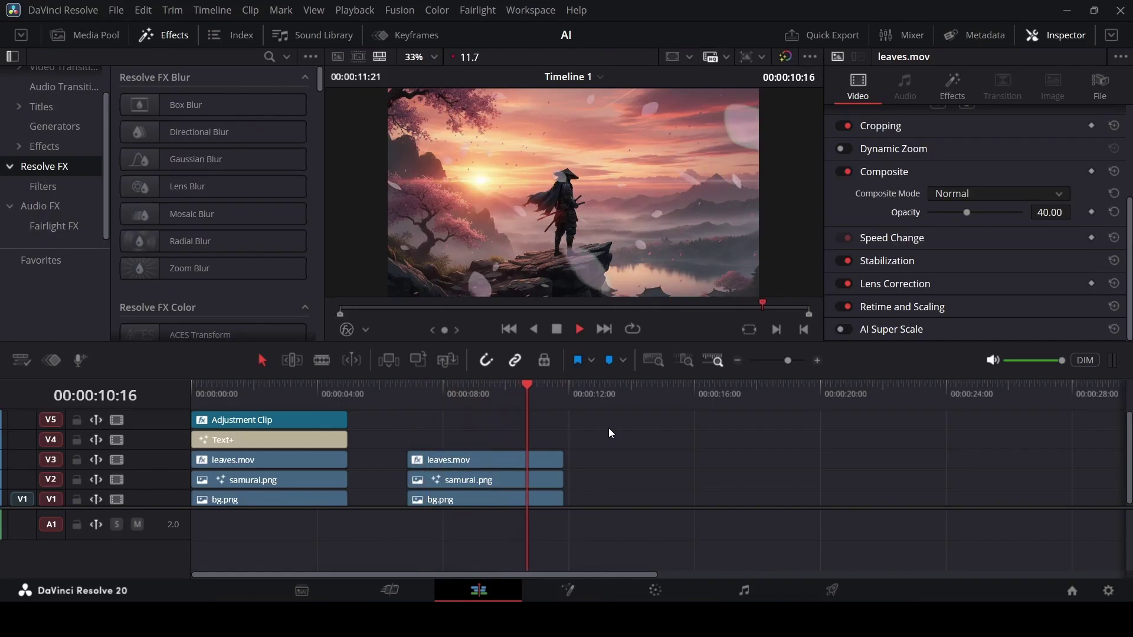
key("space")
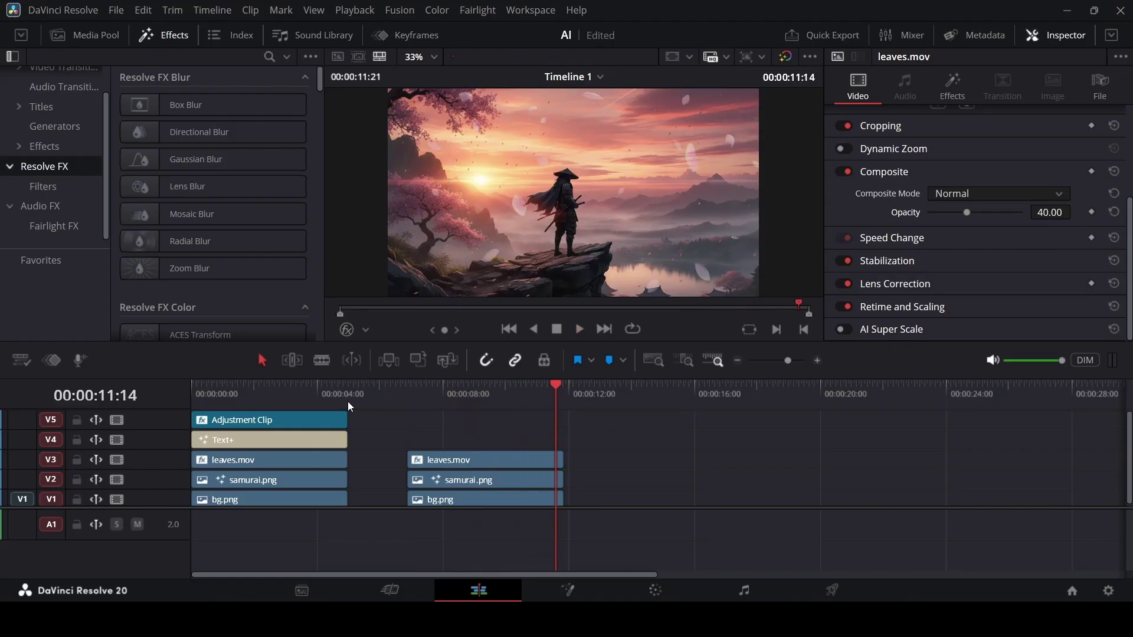
Step: Copy the 'THE SAMURAI' title onto V4 above the second leaves.mov section
left_click(321, 401)
left_click_drag(291, 441, 479, 445)
left_click(483, 395)
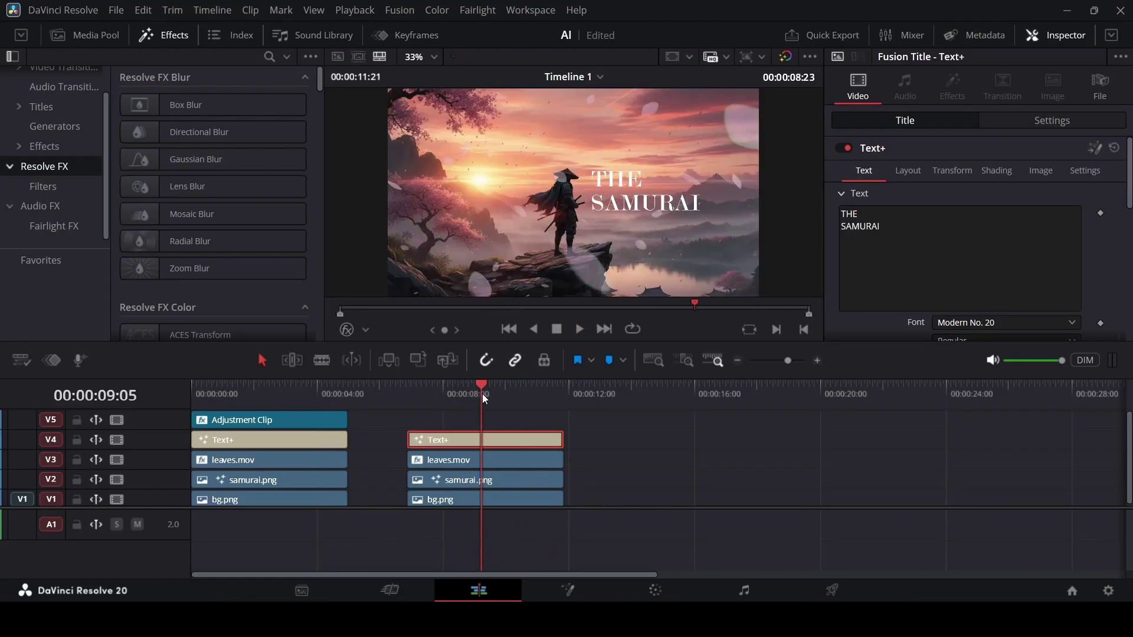
scroll(923, 250, "down", 2)
Step: Set the copied title to Modern No. 20 Regular, white, size 0.08
left_click(964, 236)
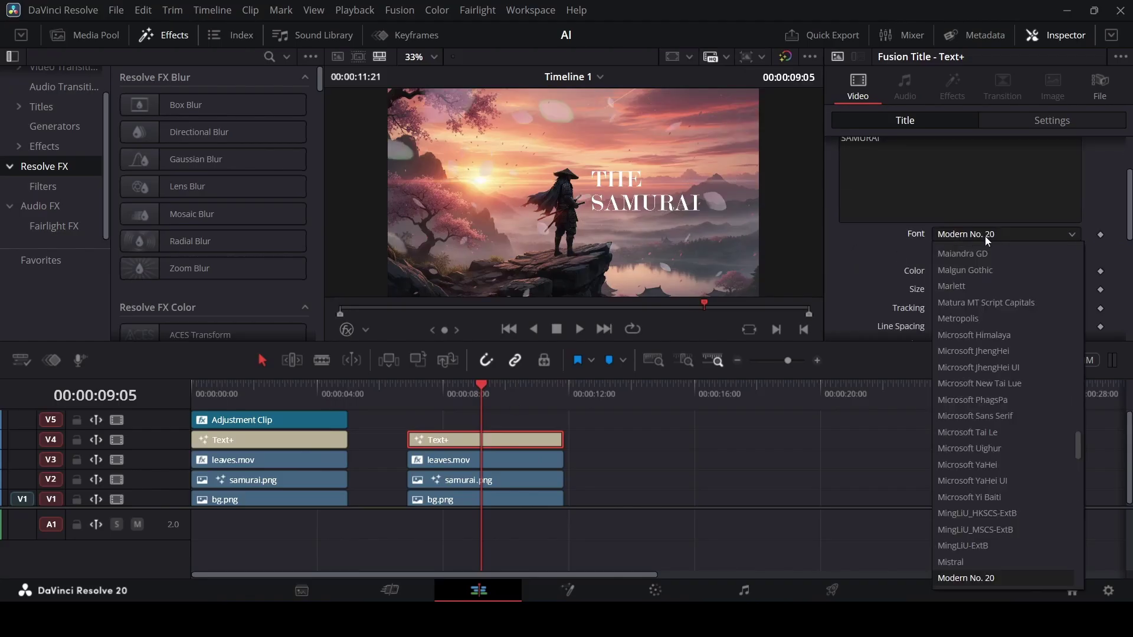
left_click(988, 238)
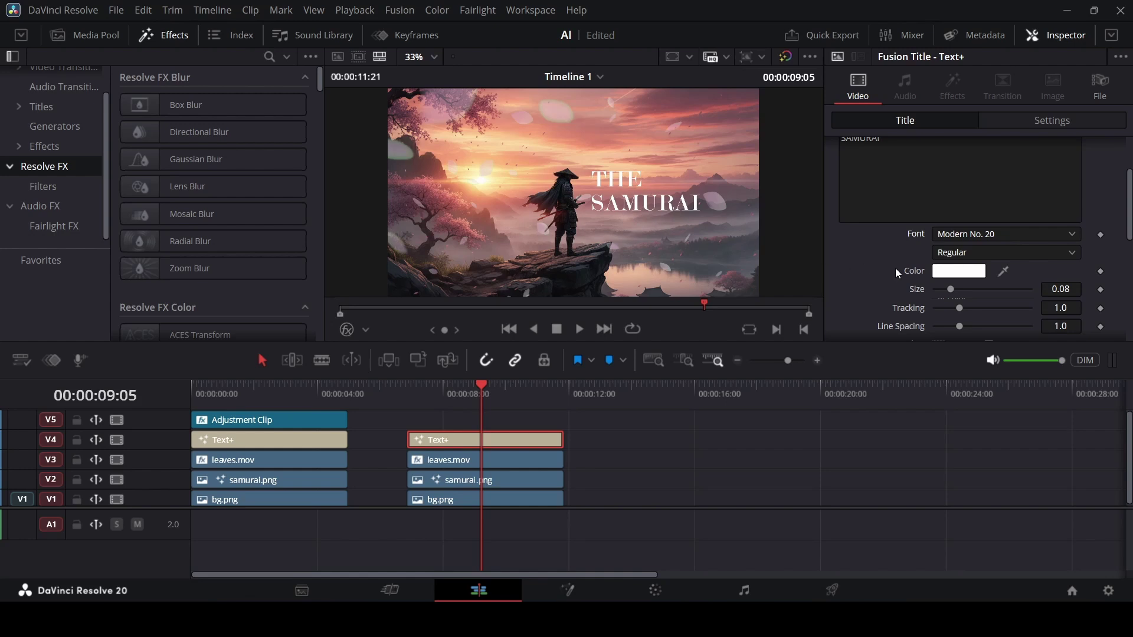
scroll(872, 284, "down", 3)
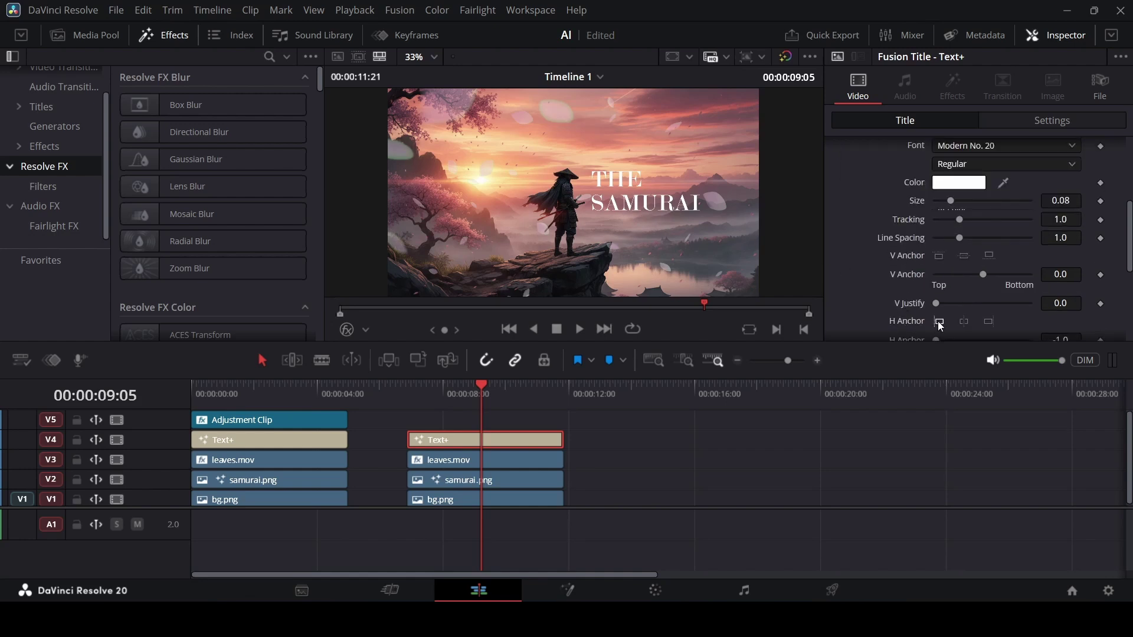
Step: Place an Adjustment Clip on V5 above the second samurai shot
left_click(427, 390)
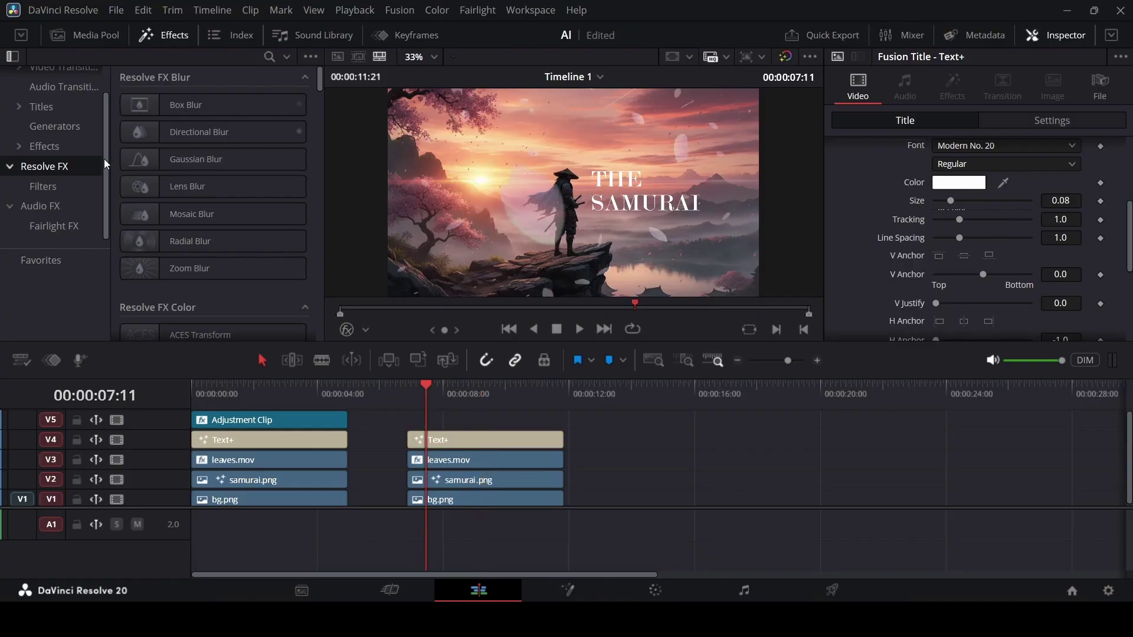
left_click(45, 147)
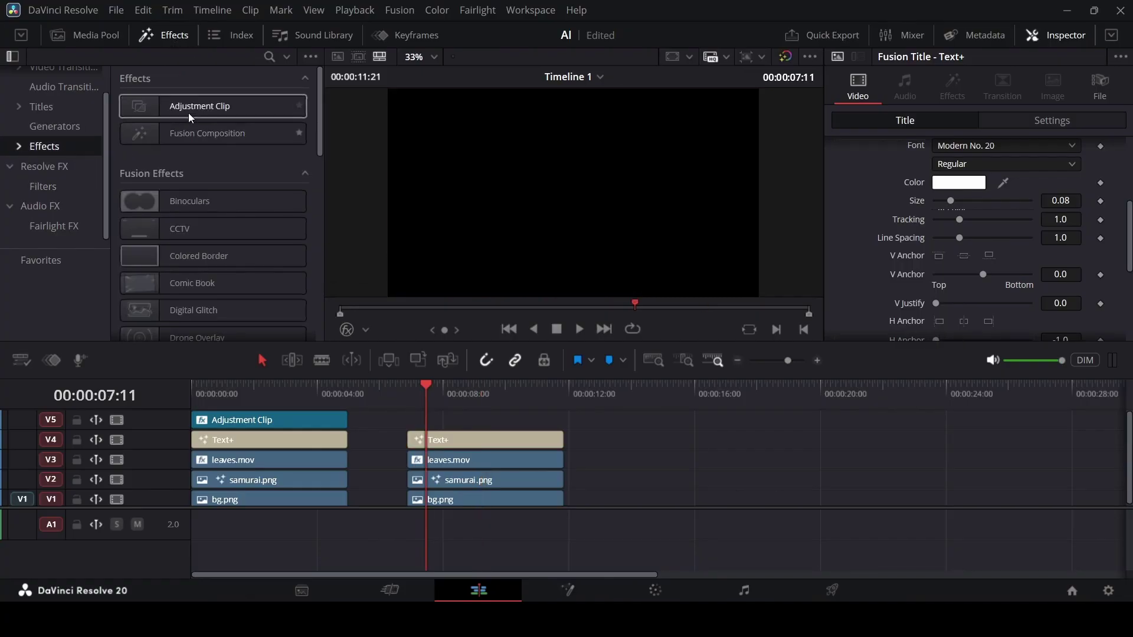
left_click_drag(190, 118, 439, 424)
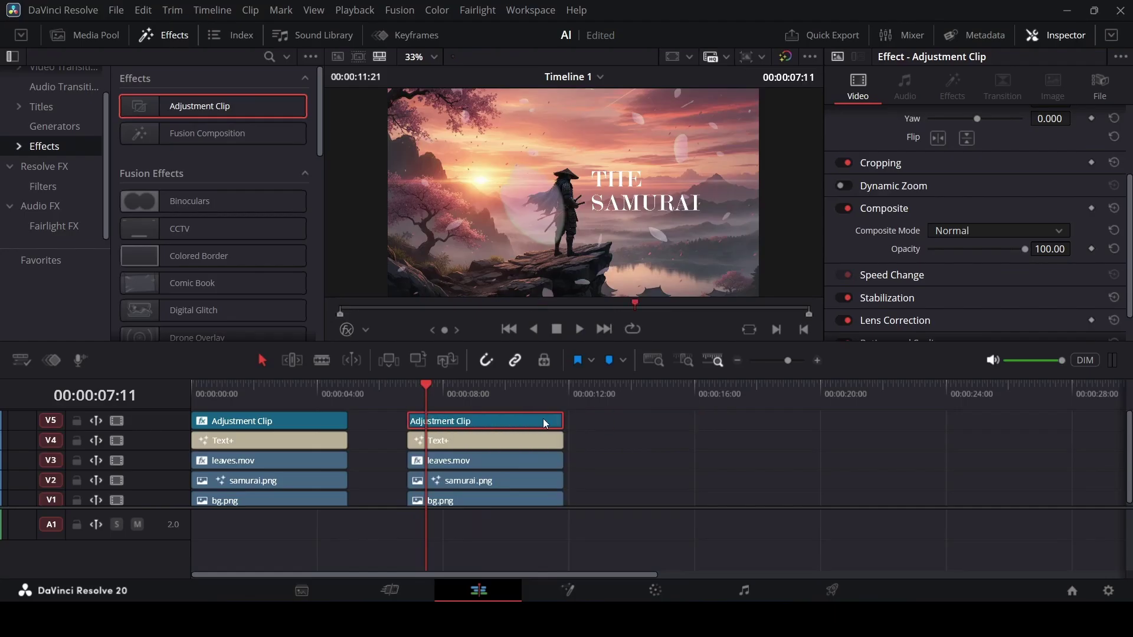
Step: Enable Dynamic Zoom on the adjustment clip, swap its direction, and preview playback
left_click(848, 185)
left_click(915, 186)
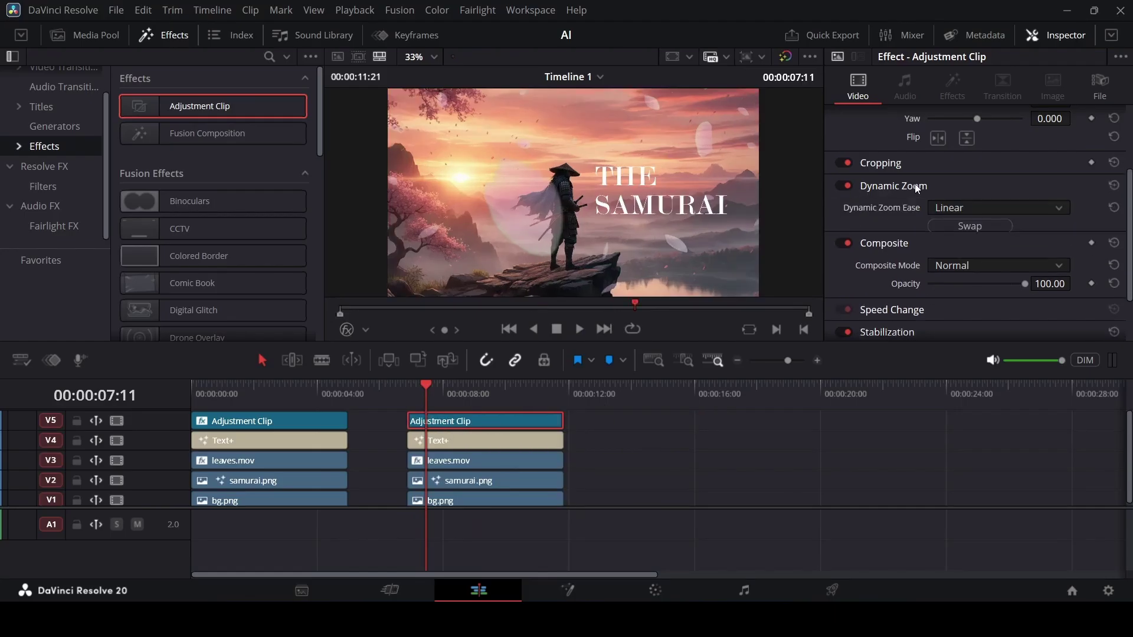
left_click(969, 226)
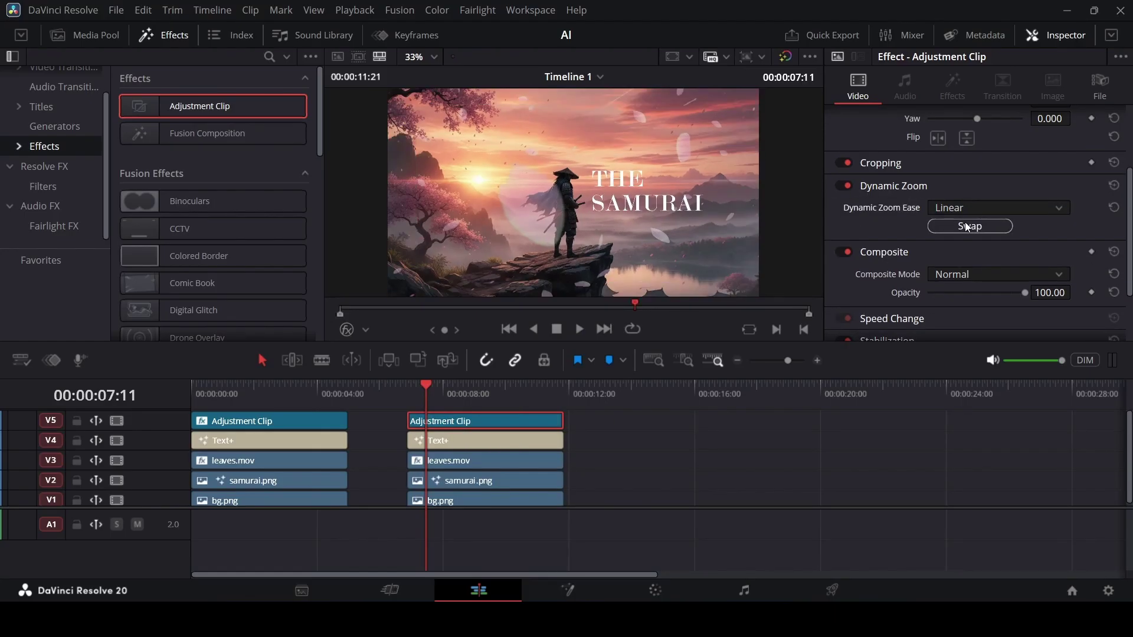
scroll(970, 226, "up", 1)
key("space")
left_click(610, 434)
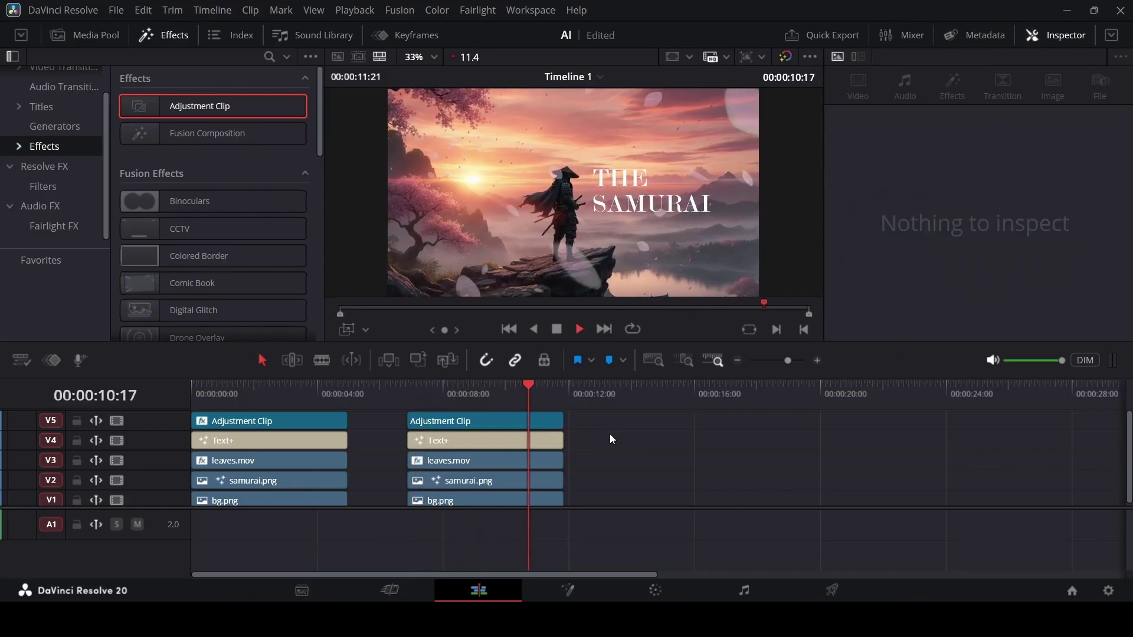
left_click(469, 422)
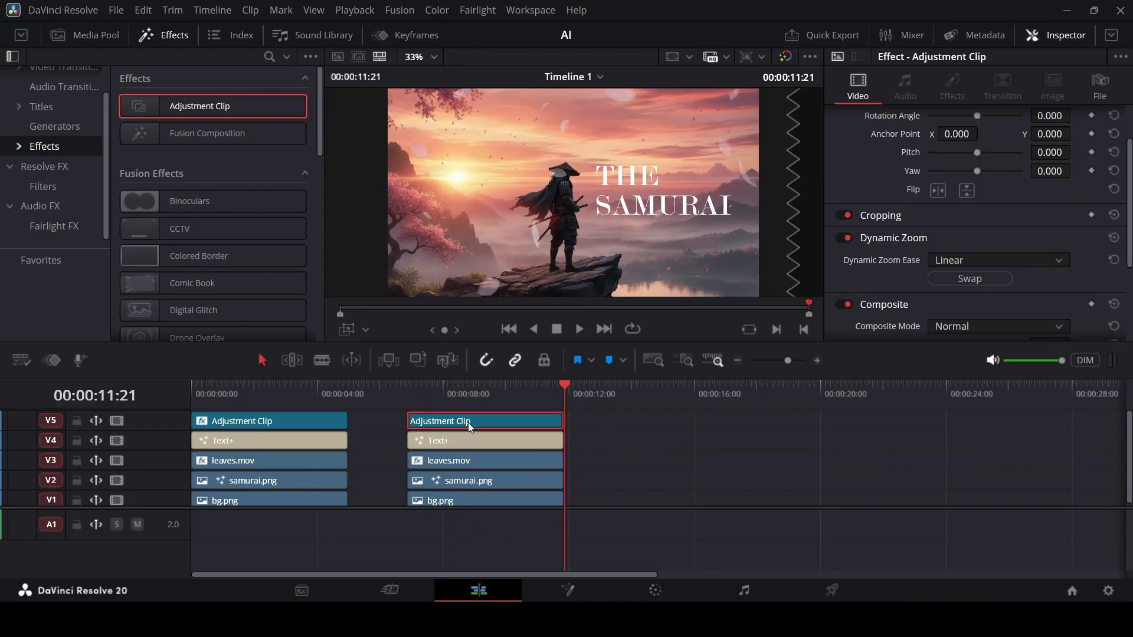
Step: On the Color page, add node 02 with an S-curve lifting highlights and deepening shadows
left_click(664, 597)
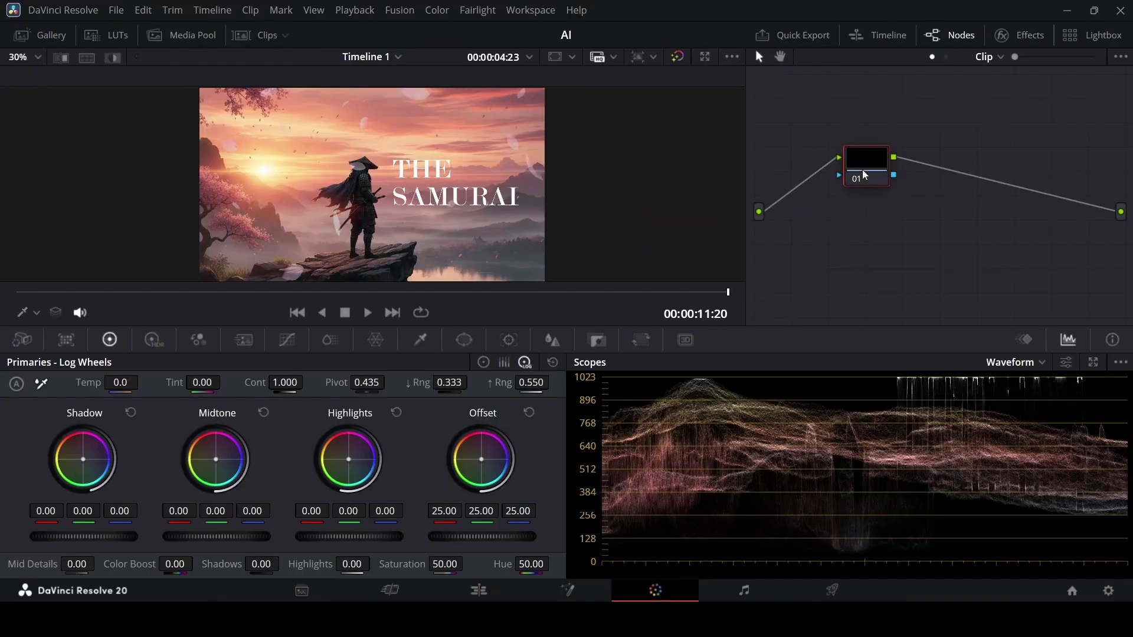
key("alt+s")
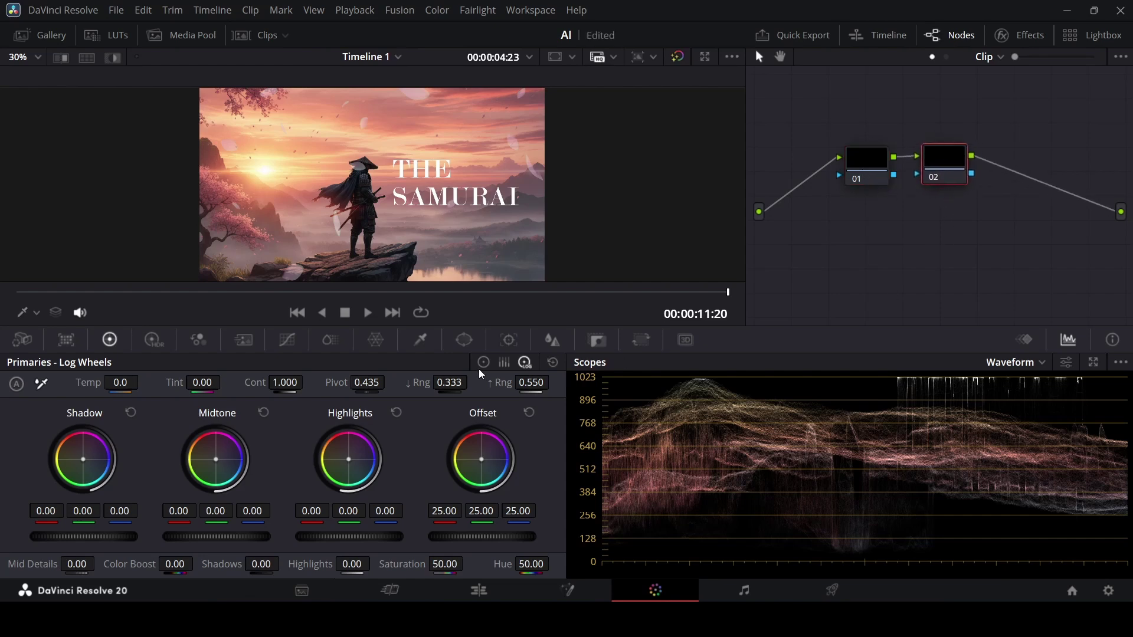
left_click(289, 344)
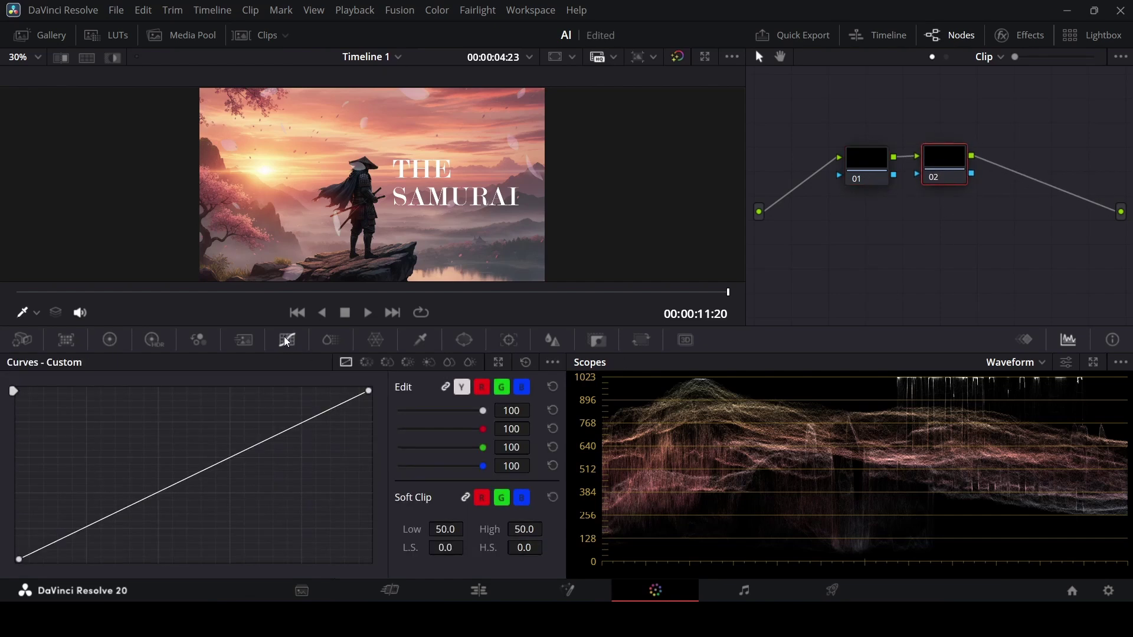
left_click_drag(319, 417, 315, 422)
left_click_drag(93, 524, 90, 538)
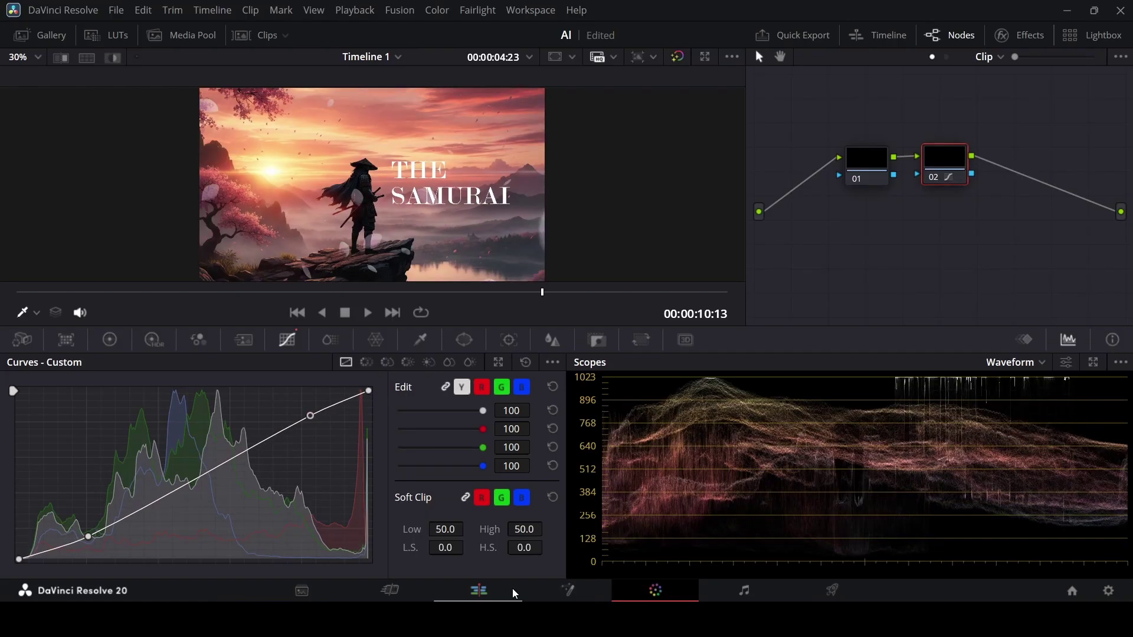
Step: Reselect the second adjustment clip, try a Vignette on node 02, then undo it
left_click(514, 593)
left_click(512, 421)
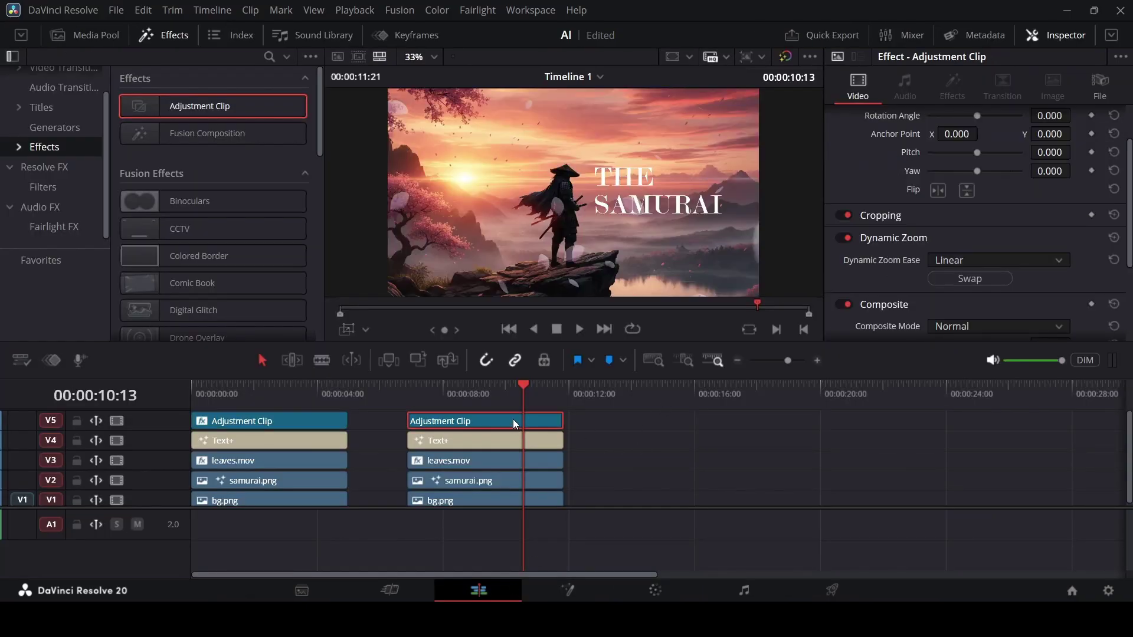
left_click(669, 592)
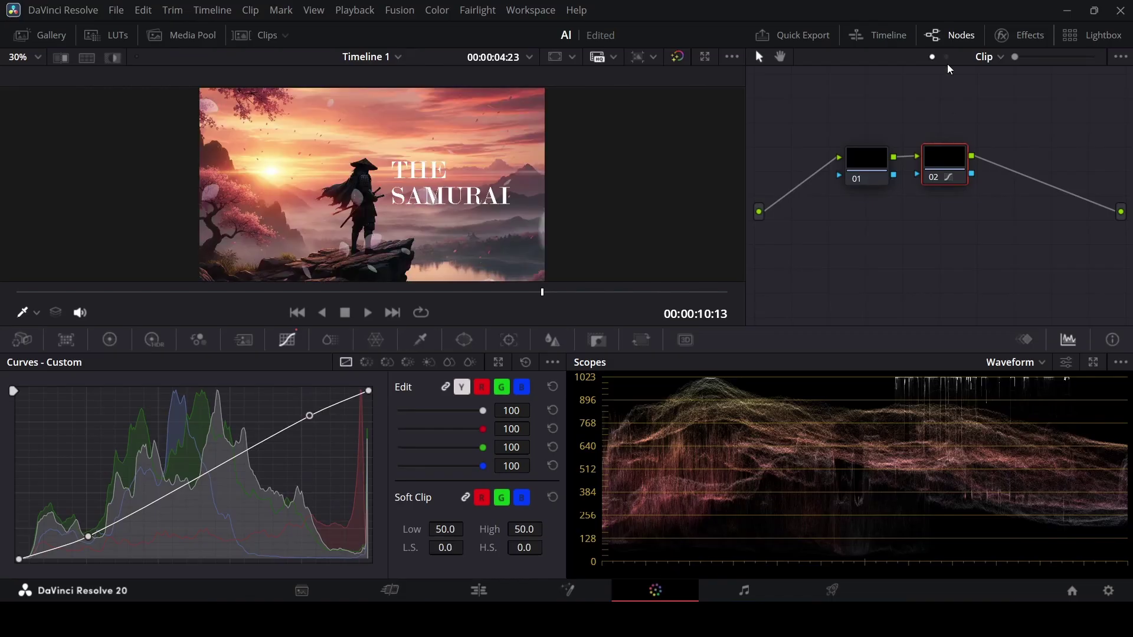
left_click(1006, 36)
scroll(1015, 188, "down", 10)
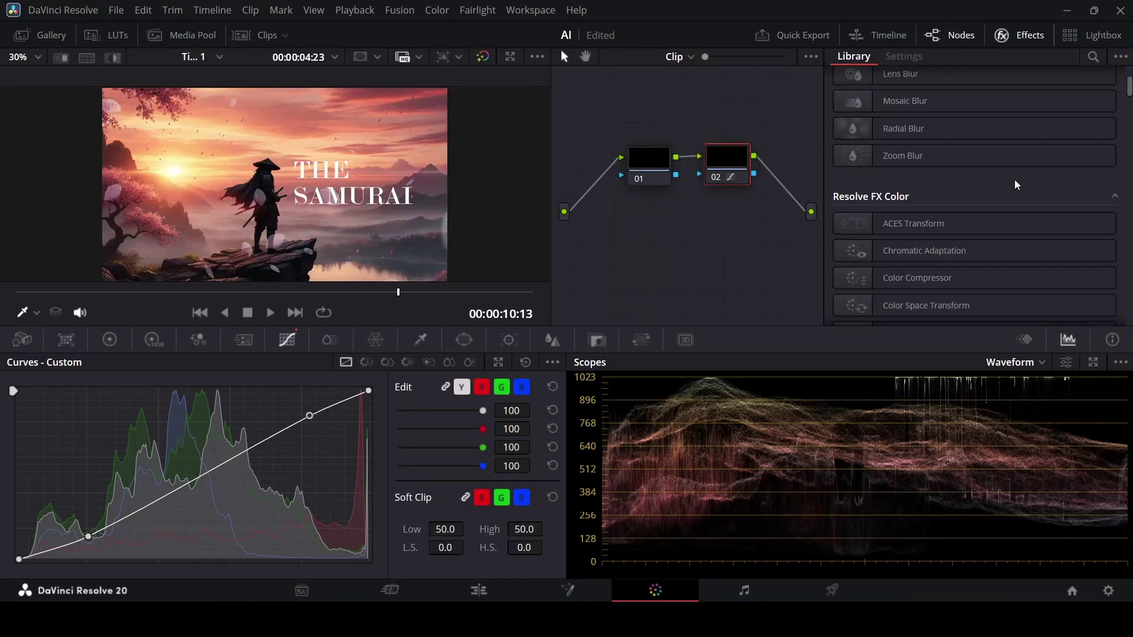
scroll(1011, 206, "down", 5)
left_click_drag(914, 206, 738, 165)
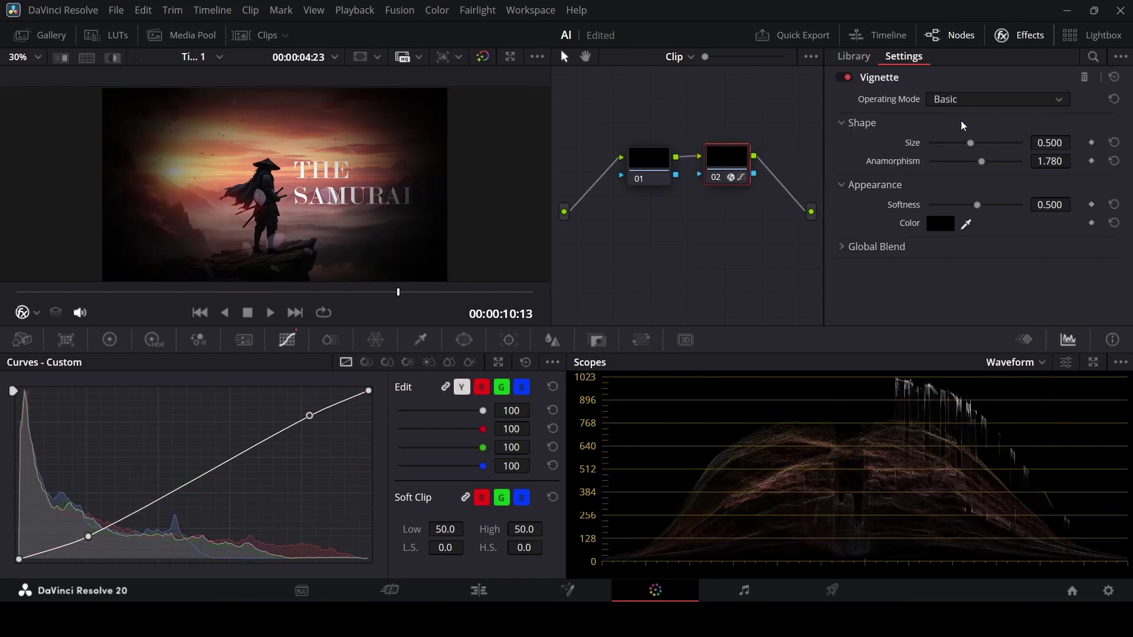
mouse_move(975, 150)
left_mouse_down()
mouse_move(955, 149)
mouse_move(988, 148)
left_mouse_up()
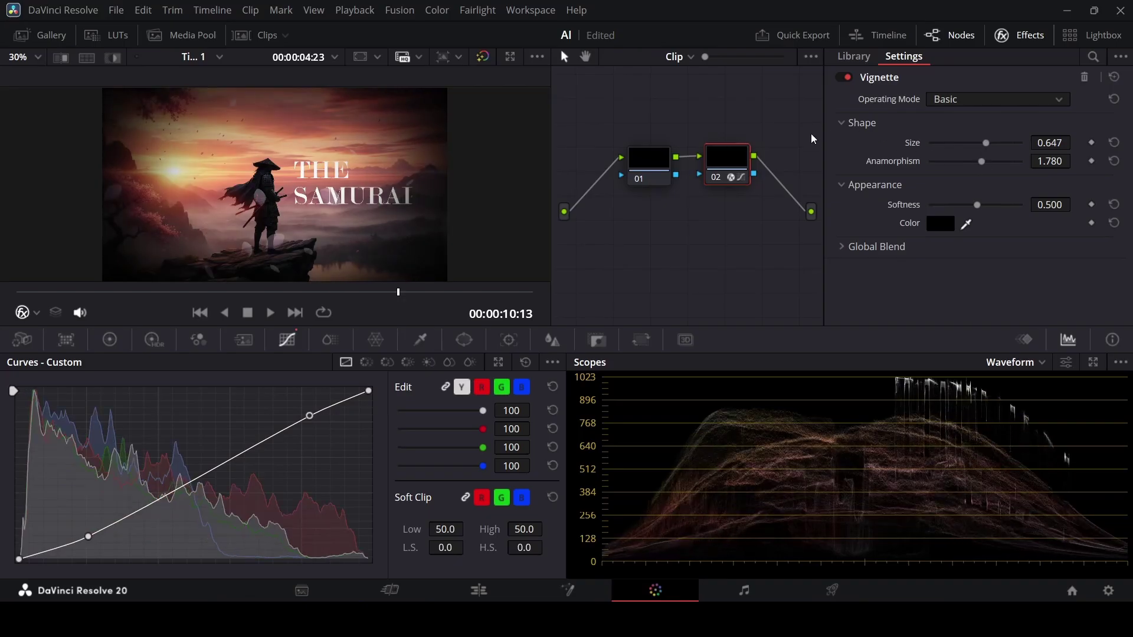
key("ctrl+z")
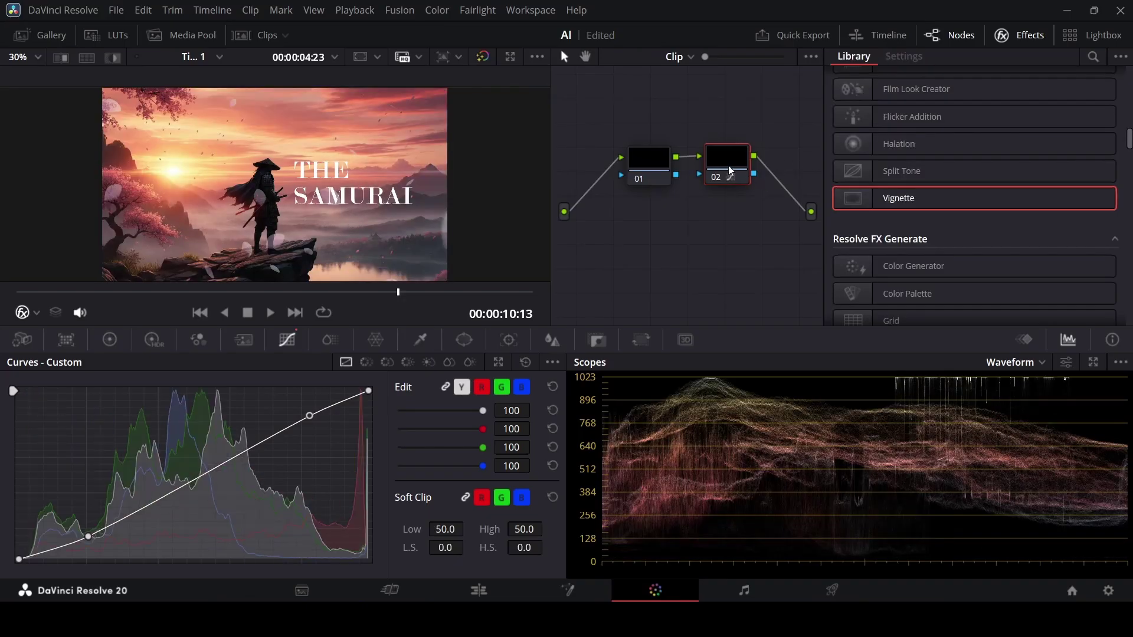
Step: Add serial node 03 with a Vignette at size 0.607 and anamorphism 2.007
key("alt+s")
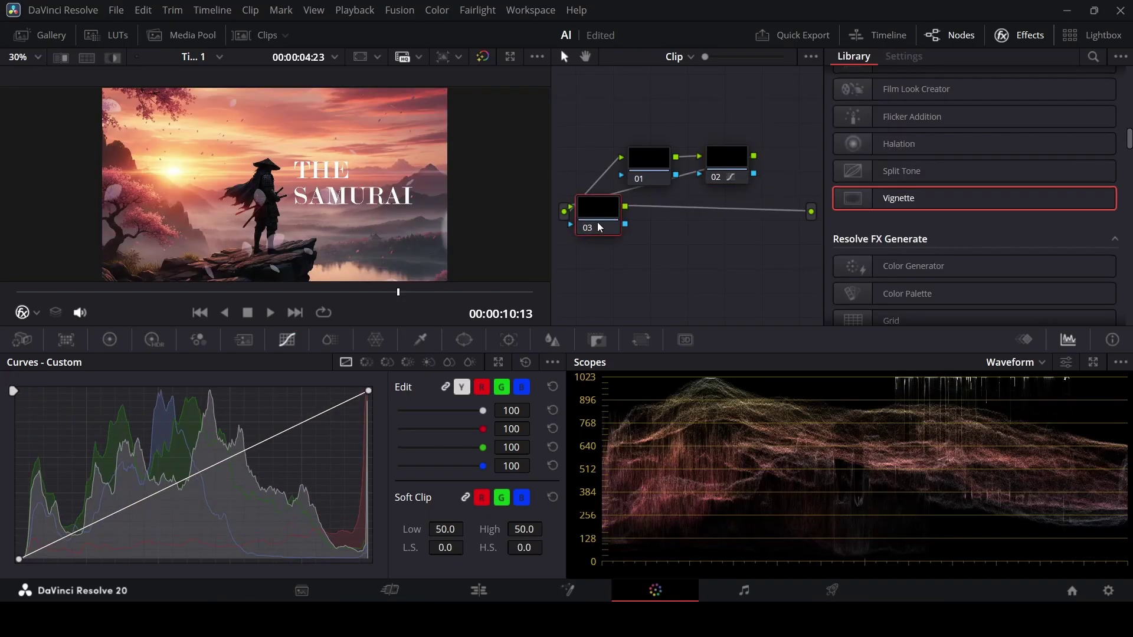
left_click_drag(861, 206, 700, 235)
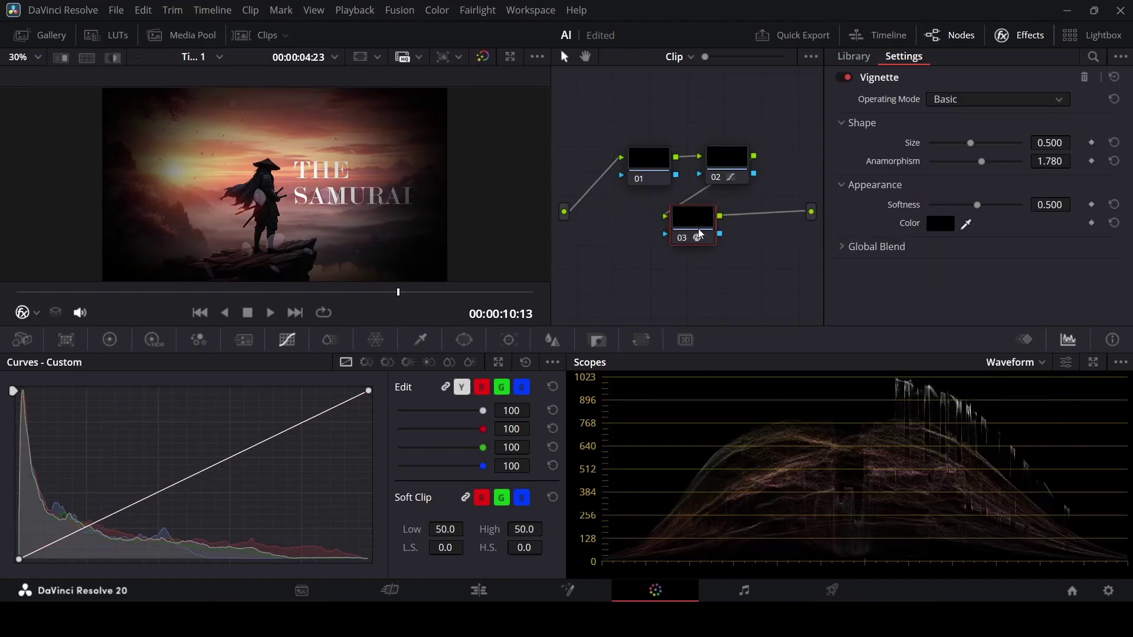
left_click_drag(971, 143, 991, 165)
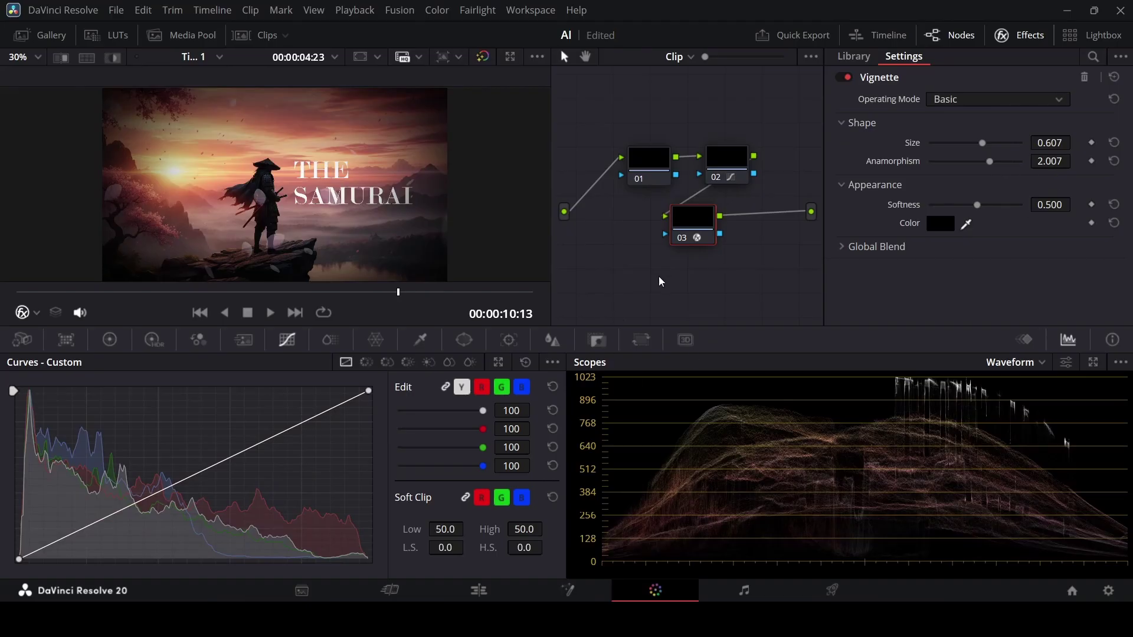
Step: Play the graded second shot on the Edit page starting near 6:21
left_click(516, 590)
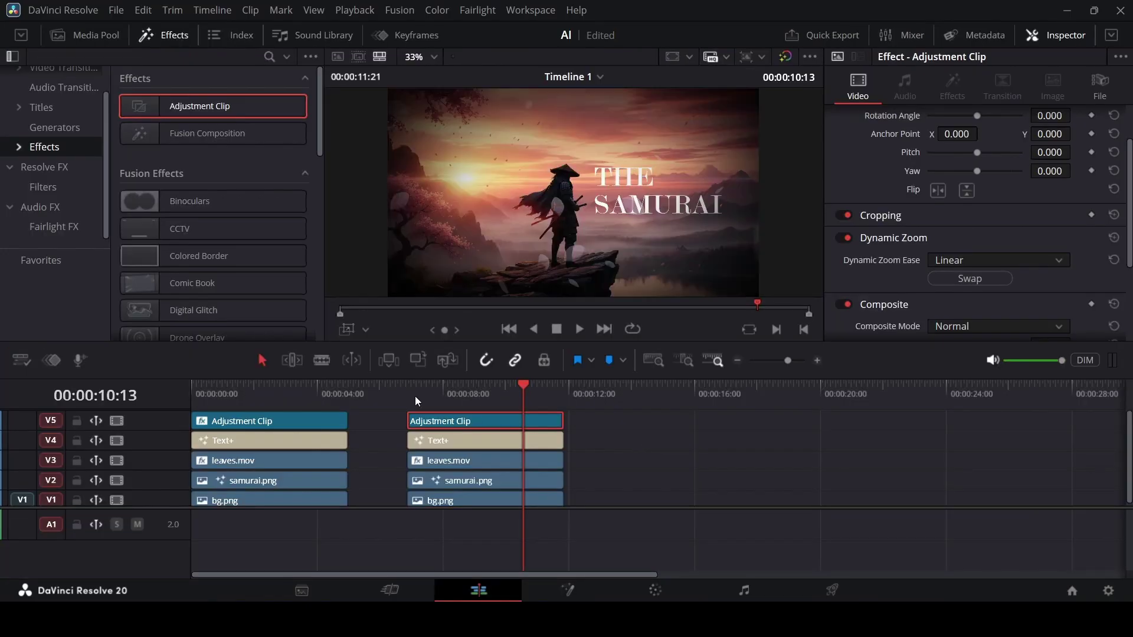
left_click(416, 398)
key("space")
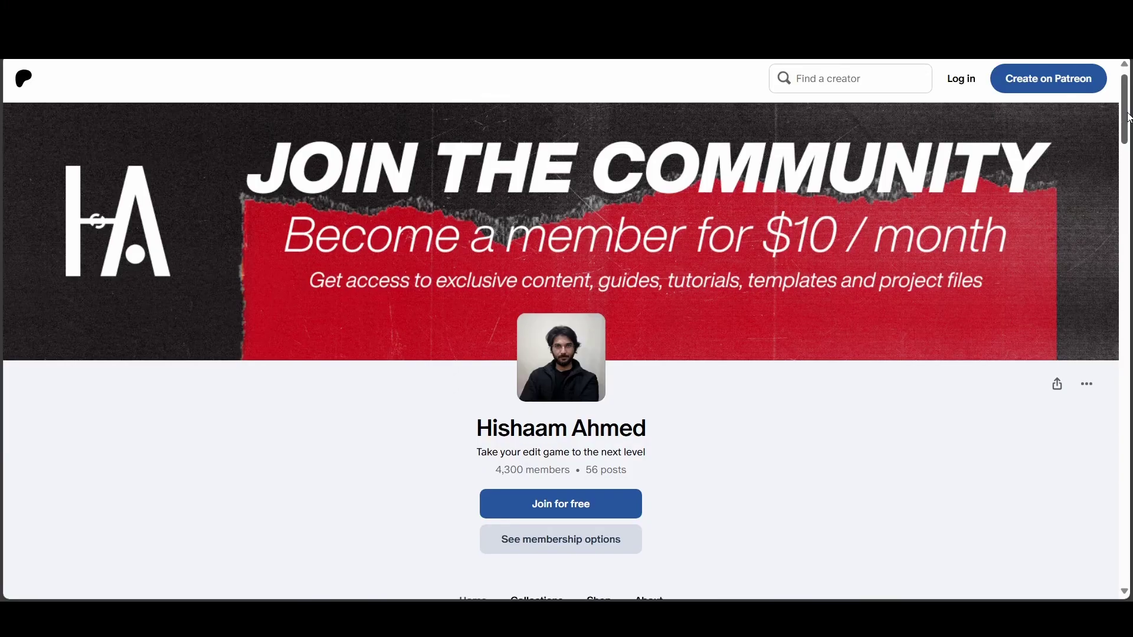
Step: Browse the creator's 13-product Patreon shop and show the $10/month Exclusive membership choice
left_click_drag(1129, 118, 1129, 178)
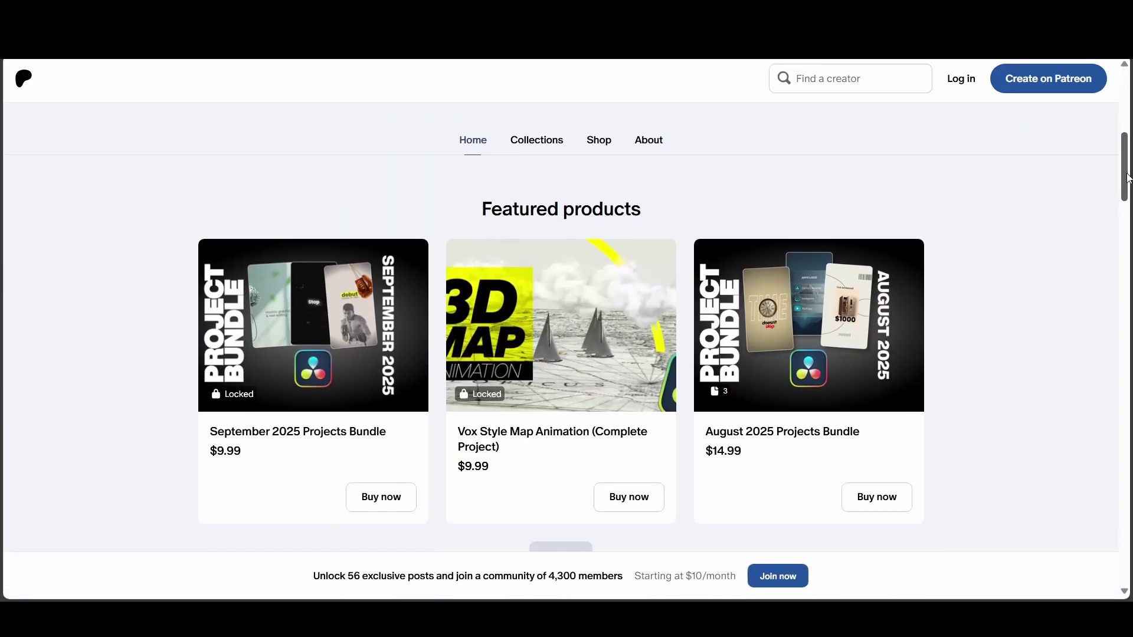
left_click(598, 148)
scroll(1023, 308, "down", 9)
scroll(1023, 307, "down", 8)
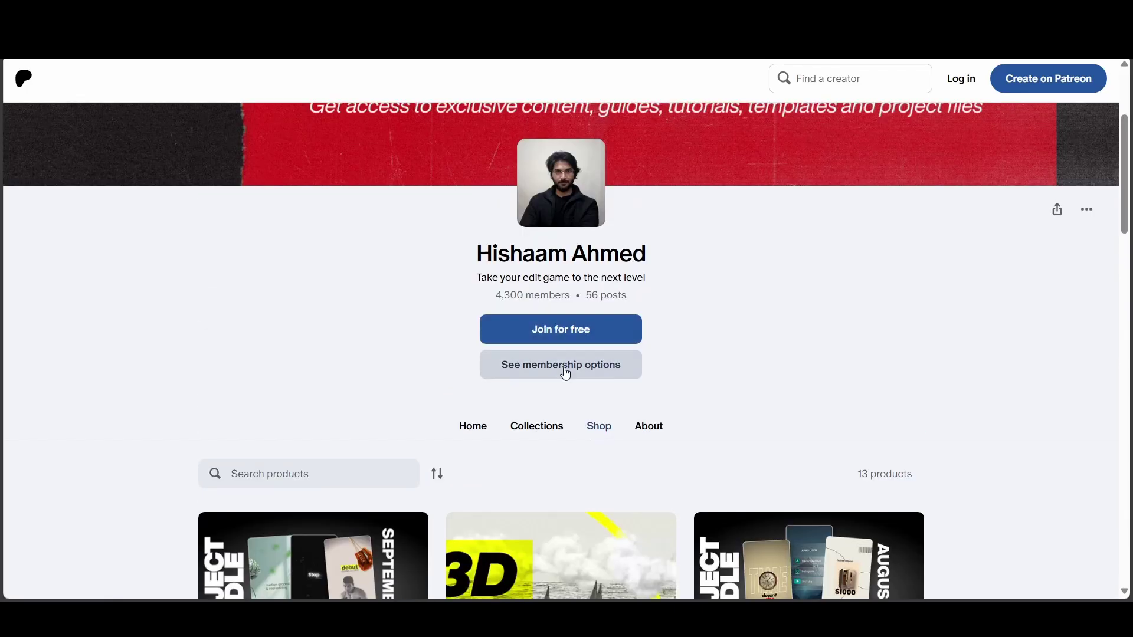
left_click(567, 370)
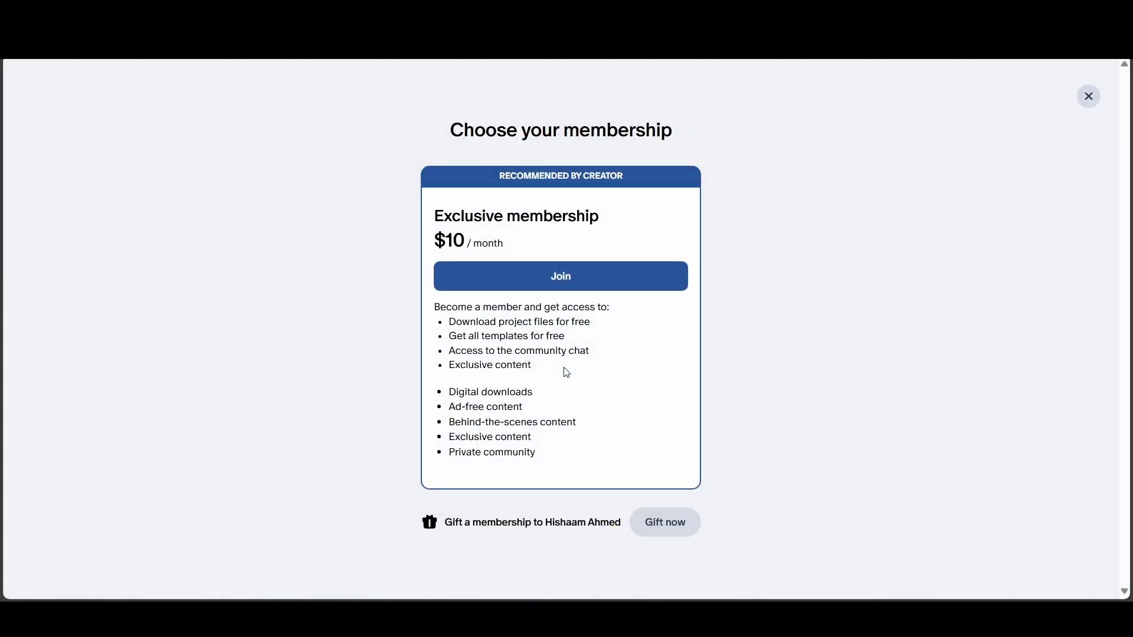